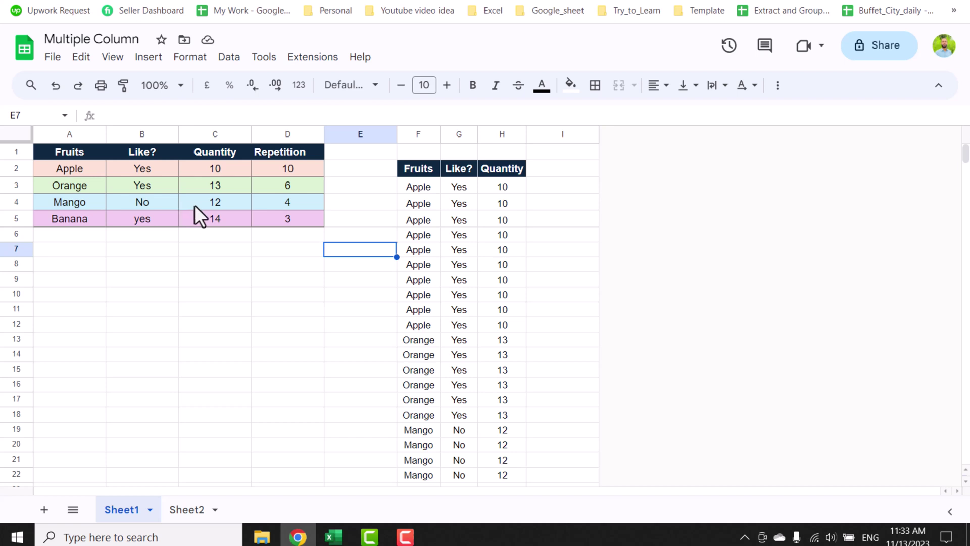
Step: Set Apple's Repetition to 3 and Mango's to 10, then select column F's Mango entries to count them
click(295, 174)
text(3)
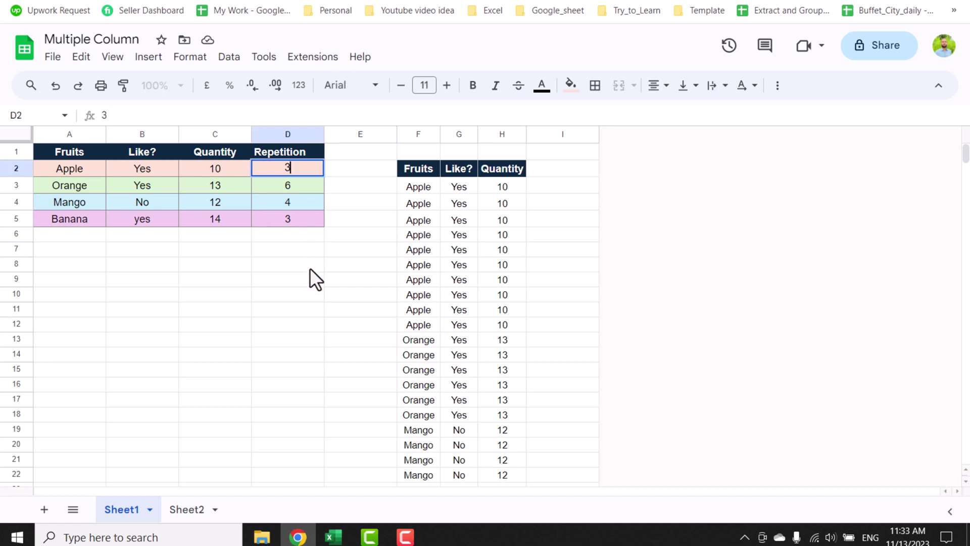
click(310, 268)
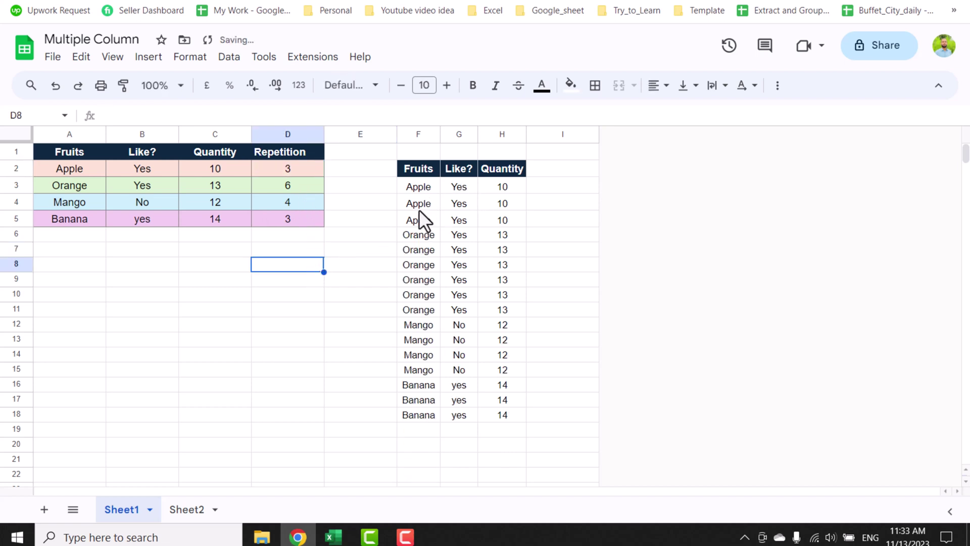
click(304, 204)
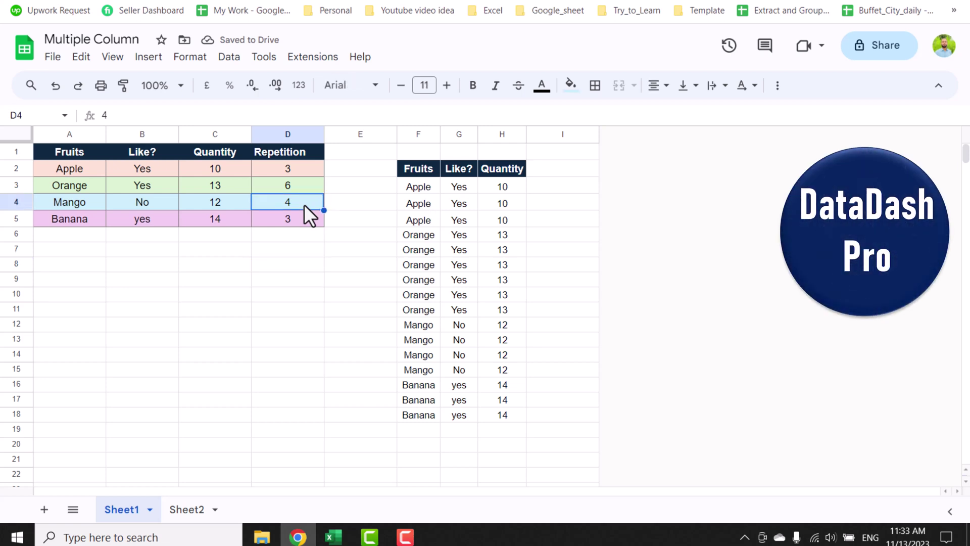
text(10)
key(Return)
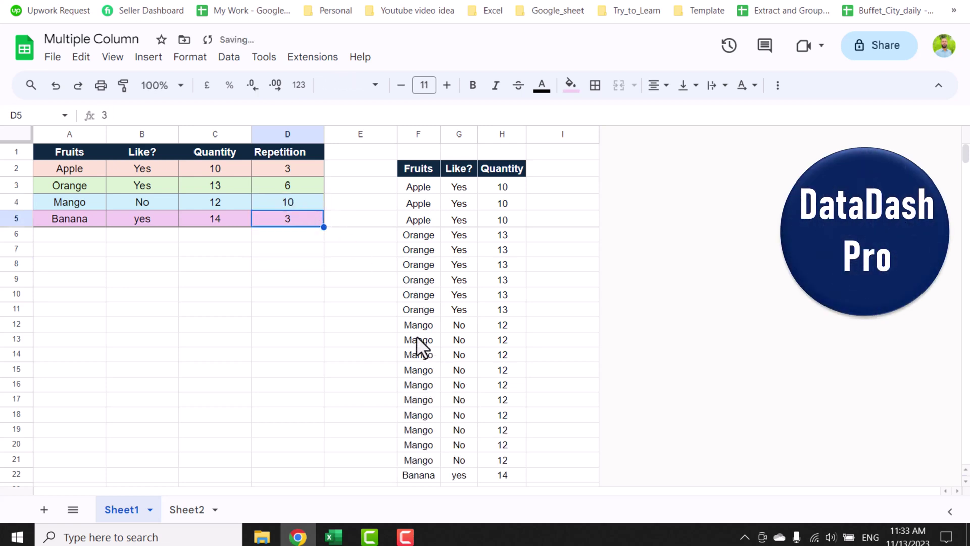
drag(418, 326, 424, 460)
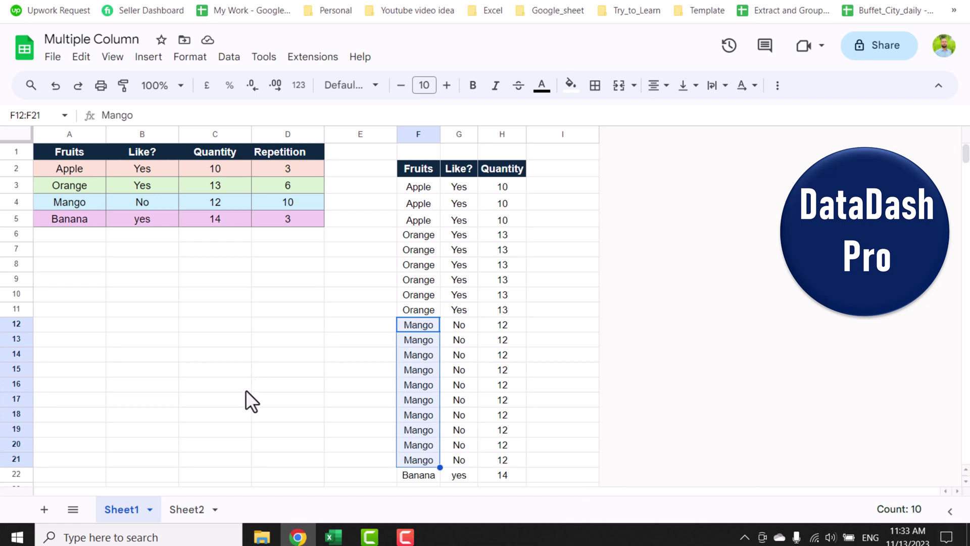
Step: On Sheet2, enter =byrow(A2:C,lambda(x,textjoin(",",false,x))) in F2
click(192, 512)
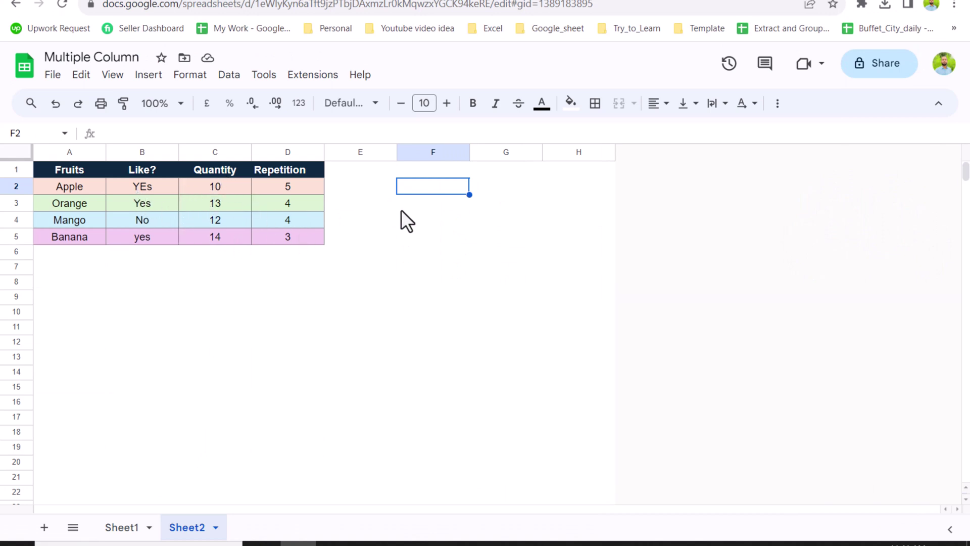
text(=)
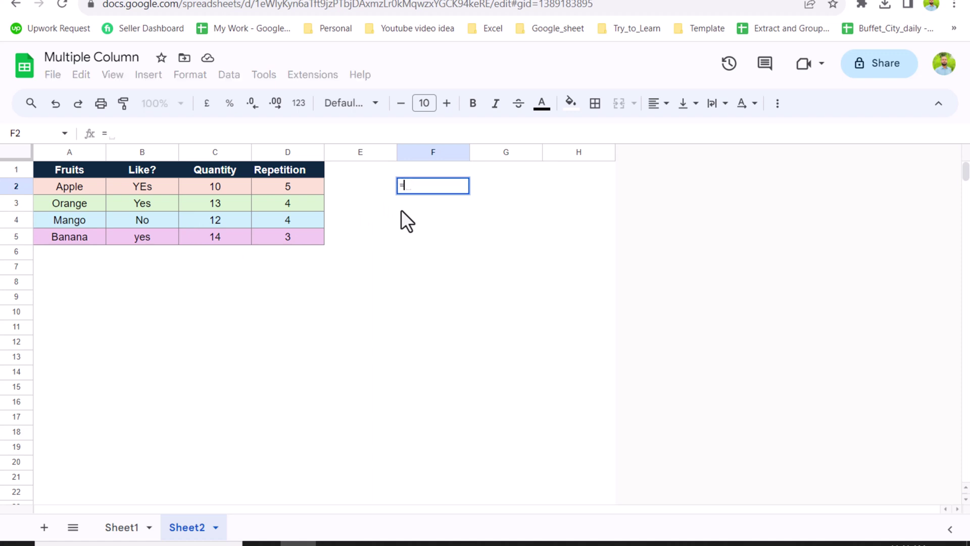
text(byrow()
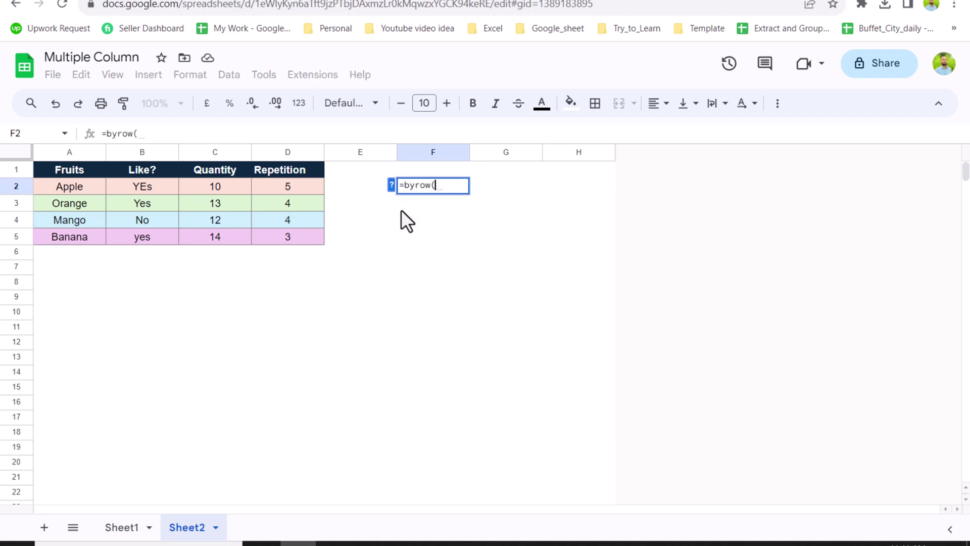
click(391, 184)
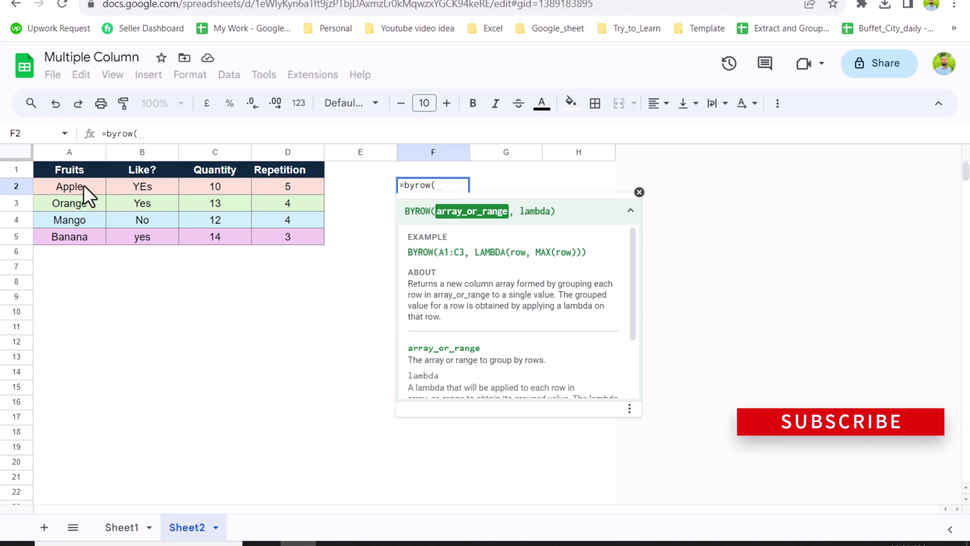
drag(83, 184, 223, 299)
click(181, 132)
key(BackSpace)
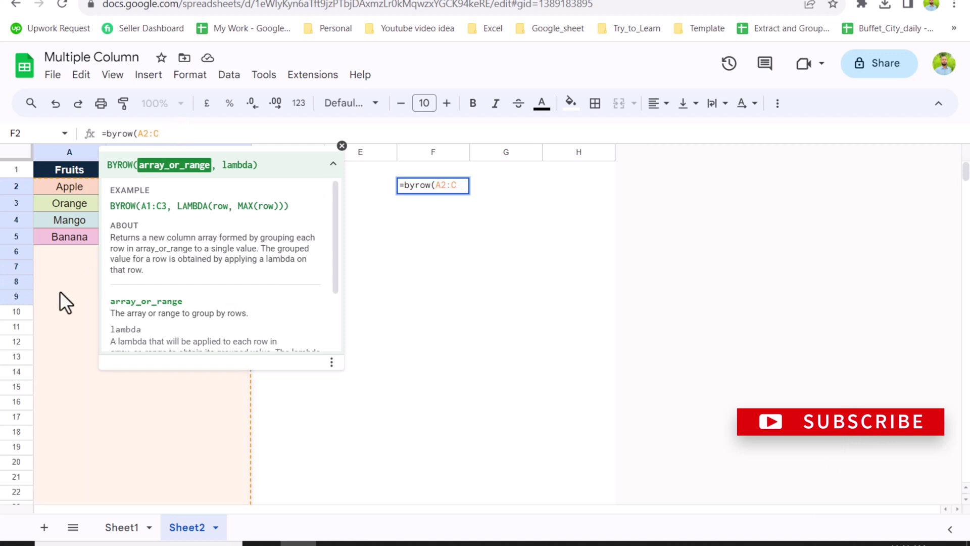
text(,l)
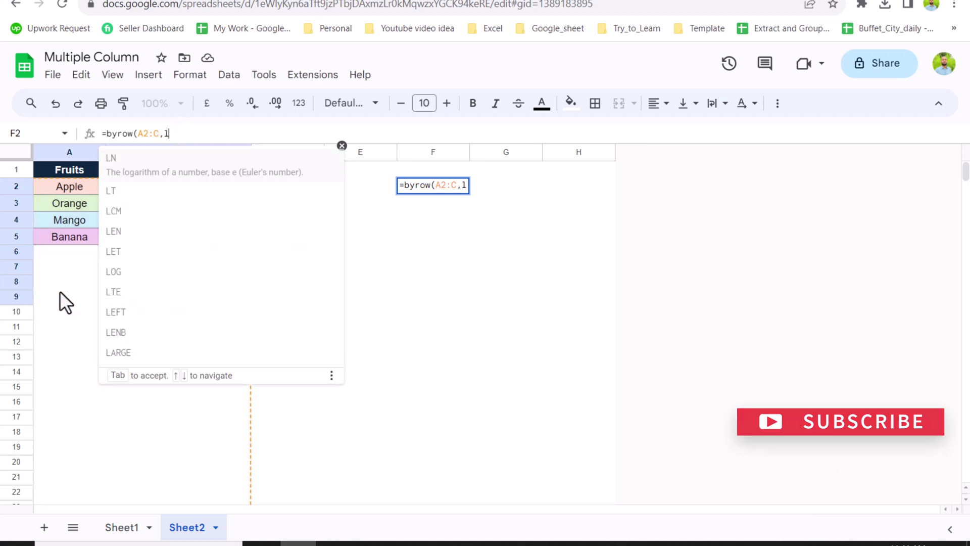
text(ambda()
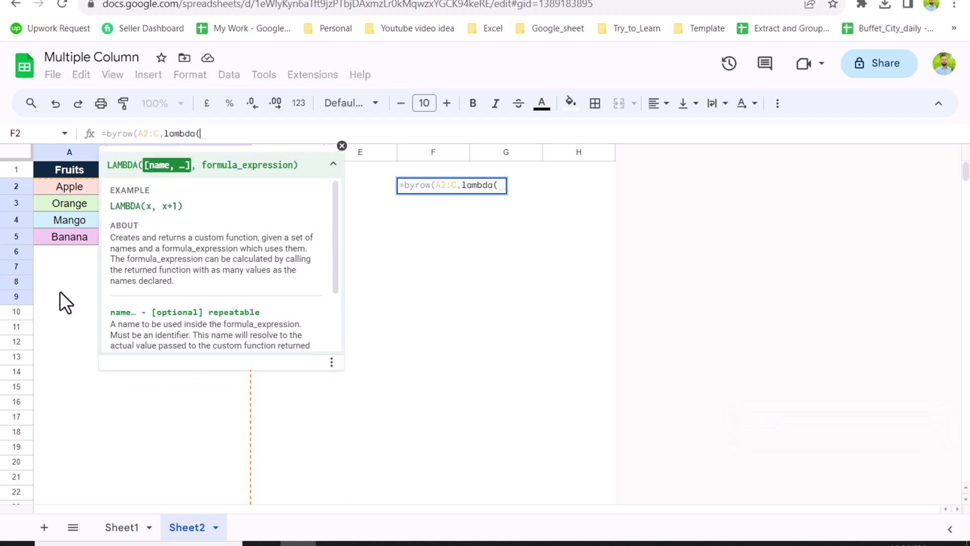
text(x,)
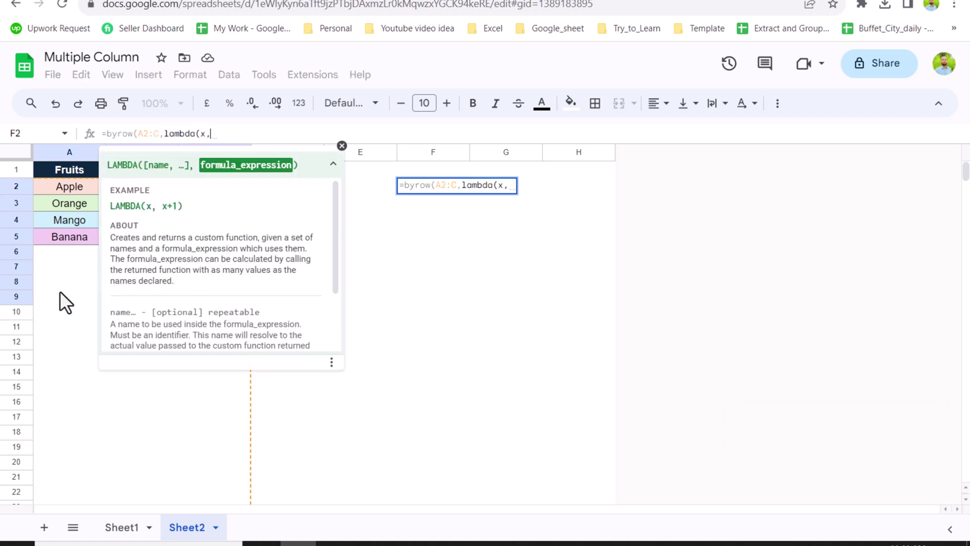
text(textjoin()
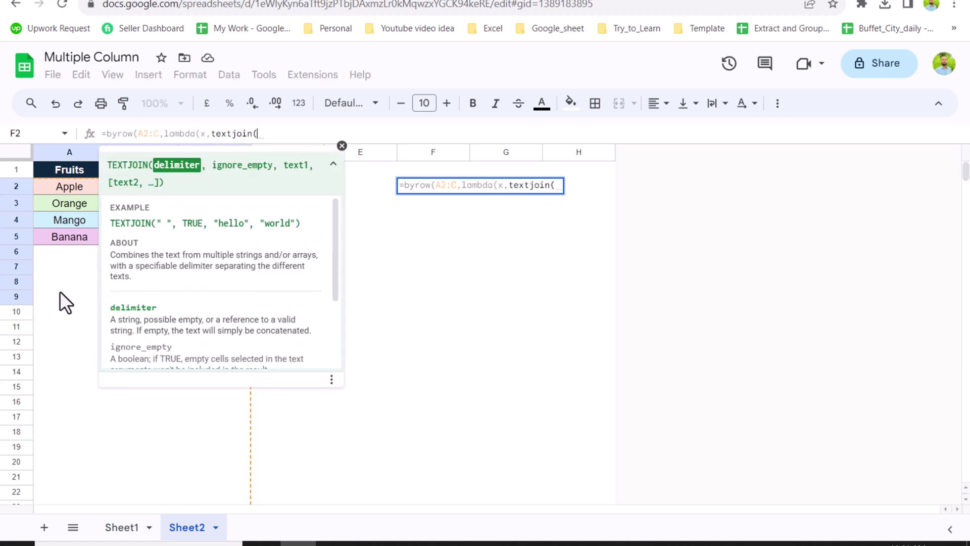
text(",)
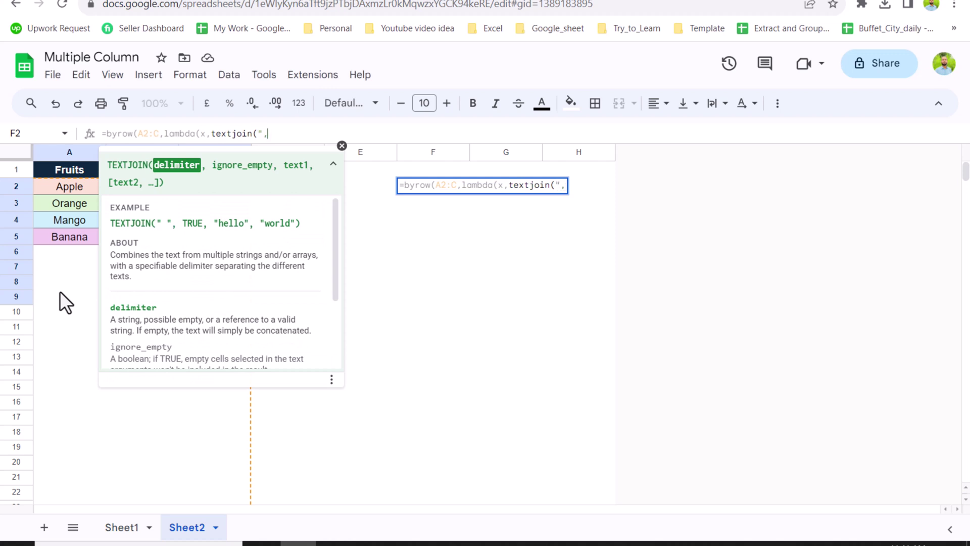
text(",)
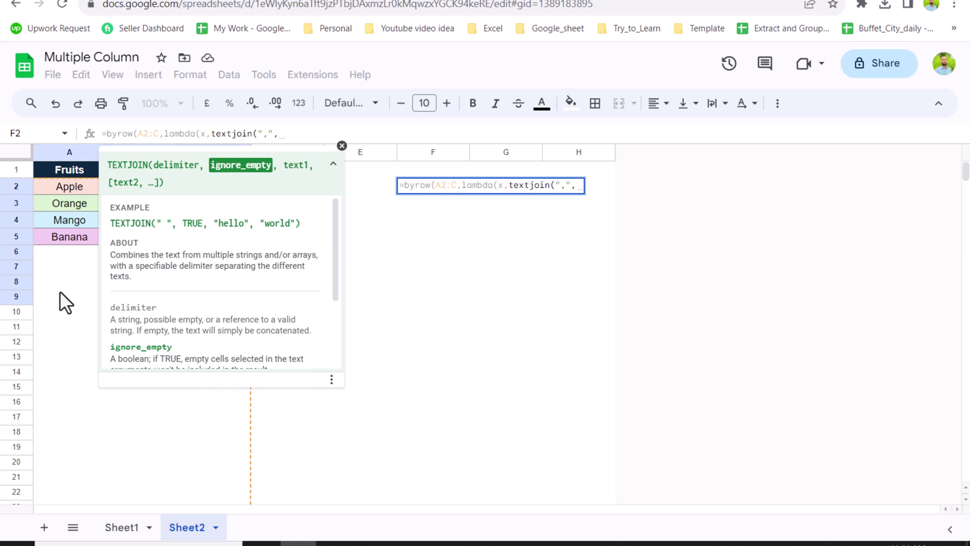
text(false)
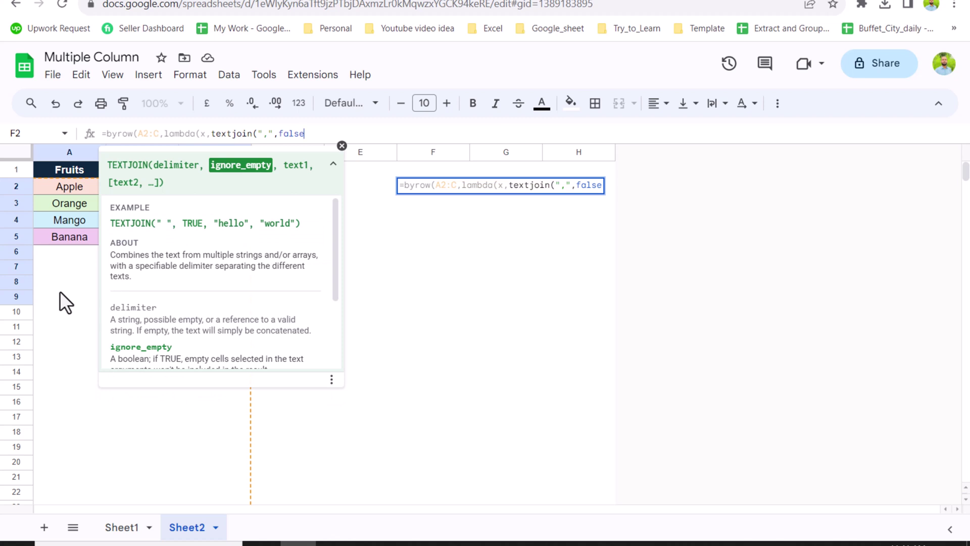
text(,)
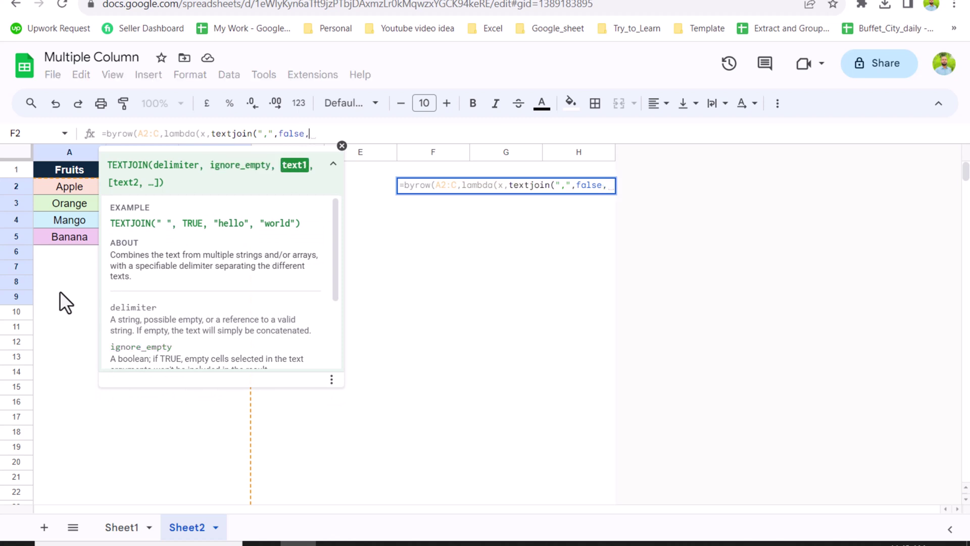
text(x)))
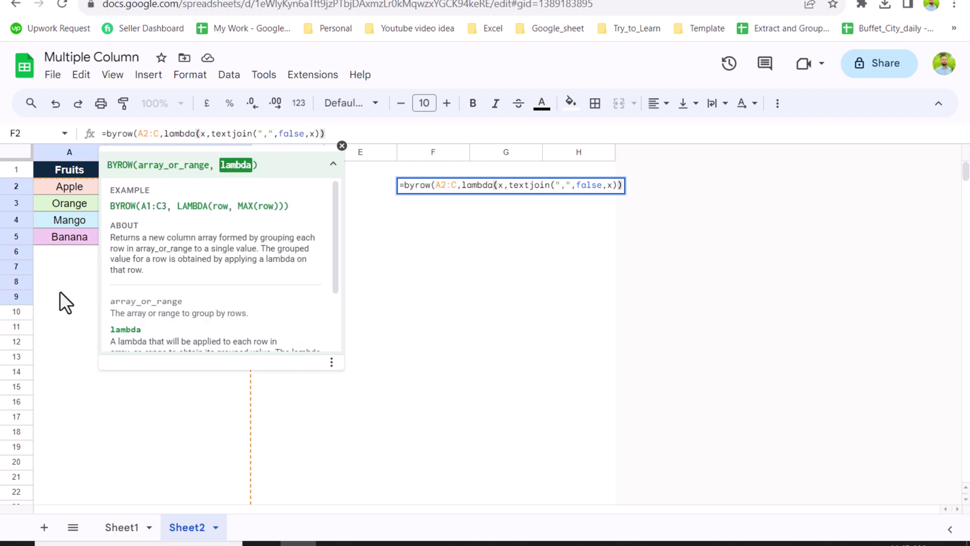
key(Return)
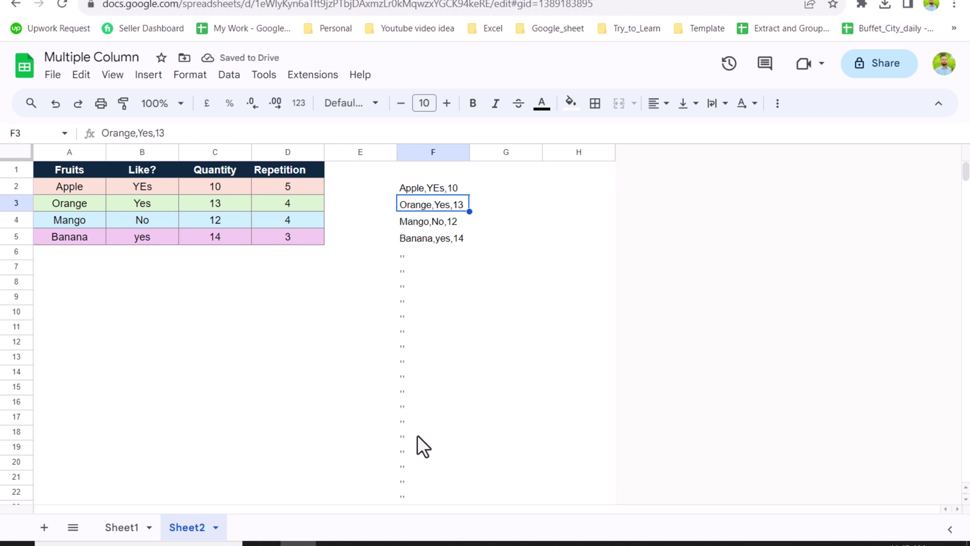
Step: Wrap F2's BYROW formula in REPT, using the open-ended D2:D Repetition values as counts
click(418, 186)
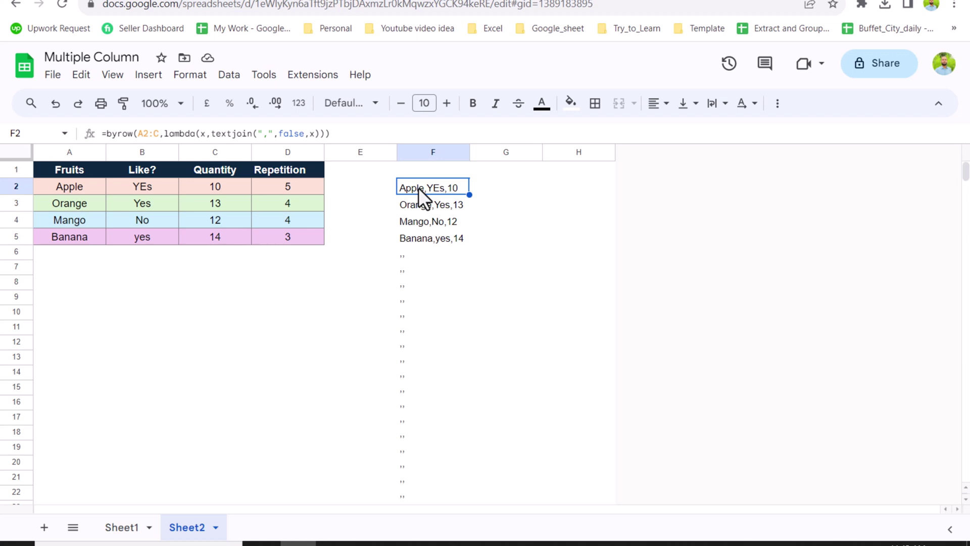
click(107, 135)
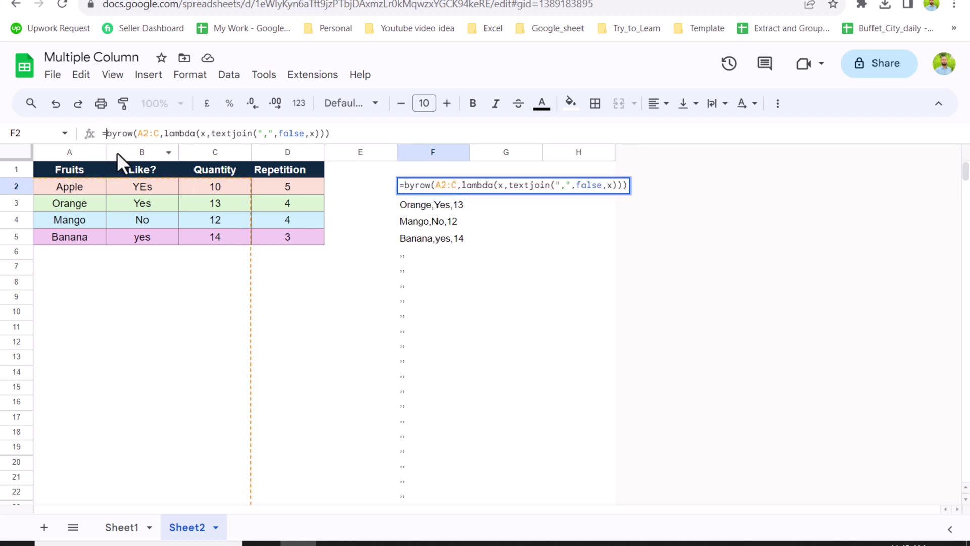
text(retp)
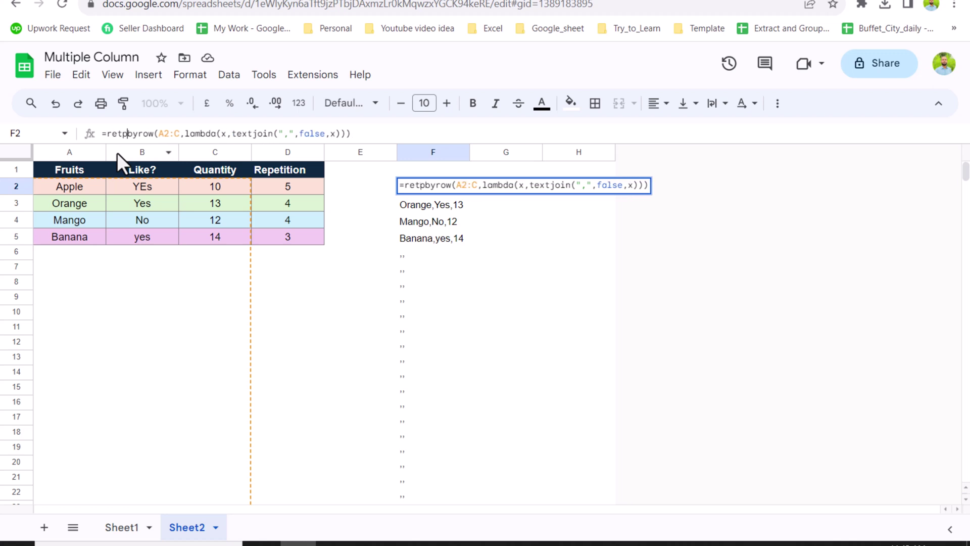
text(()
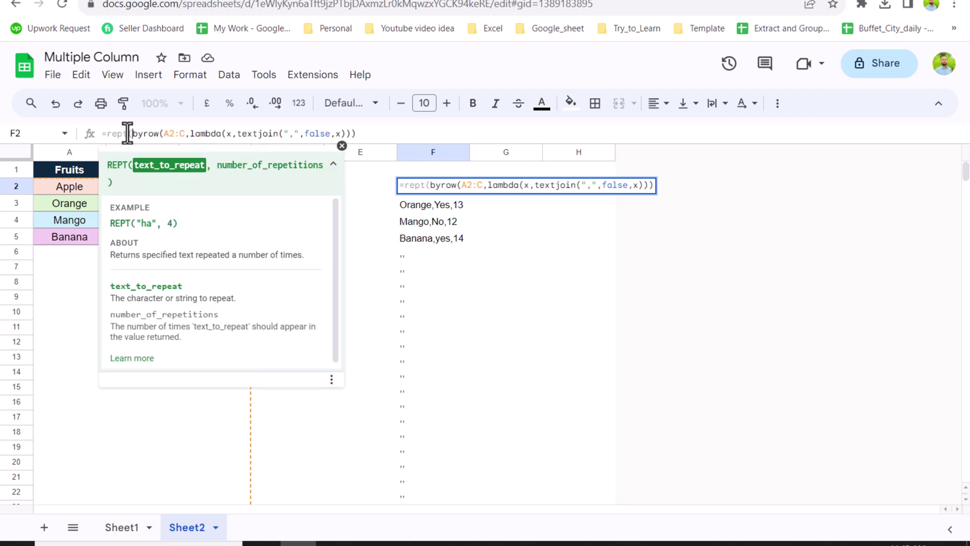
drag(132, 133, 406, 133)
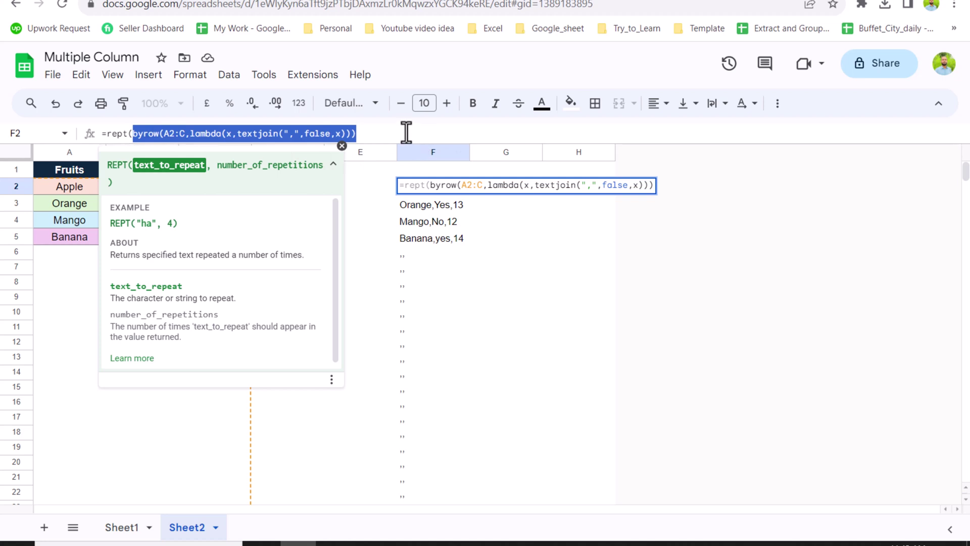
click(407, 132)
text(,)
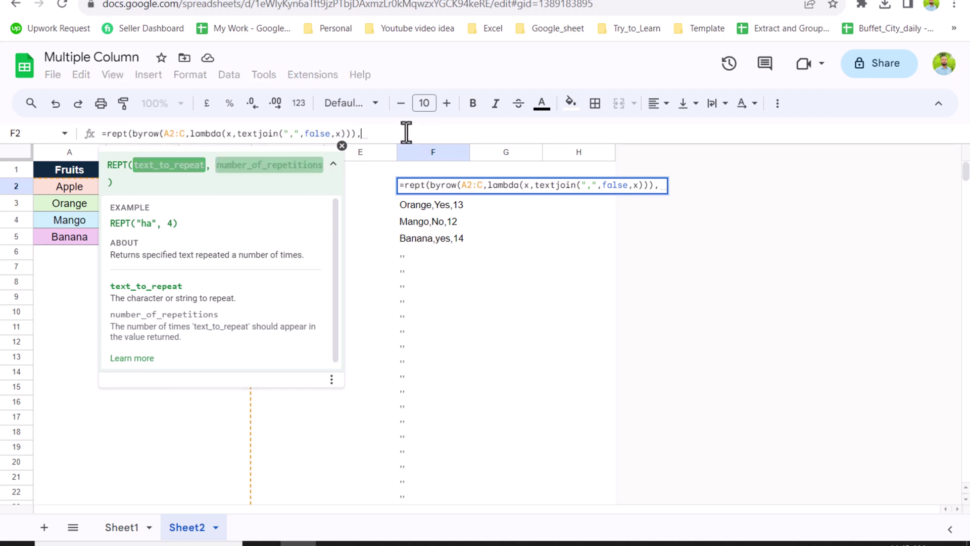
click(342, 146)
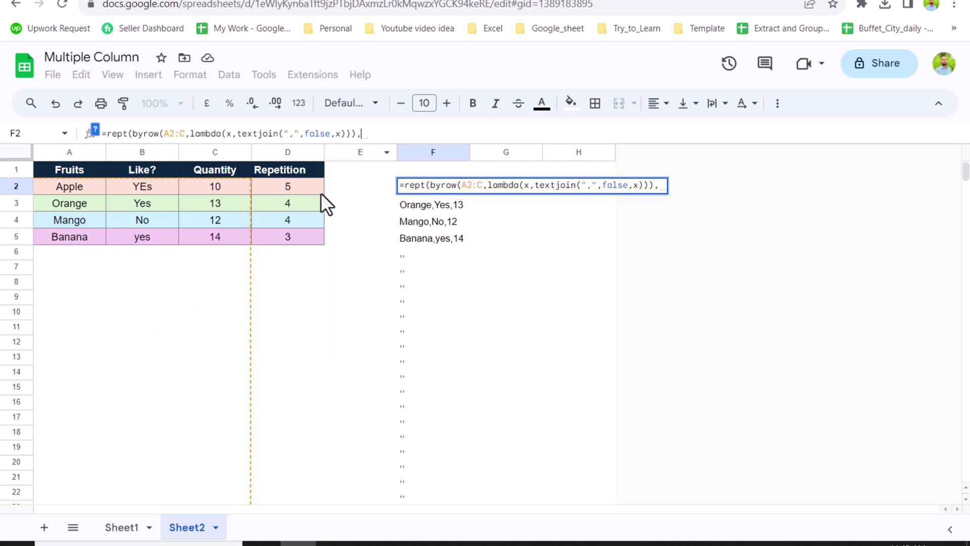
drag(314, 186, 311, 286)
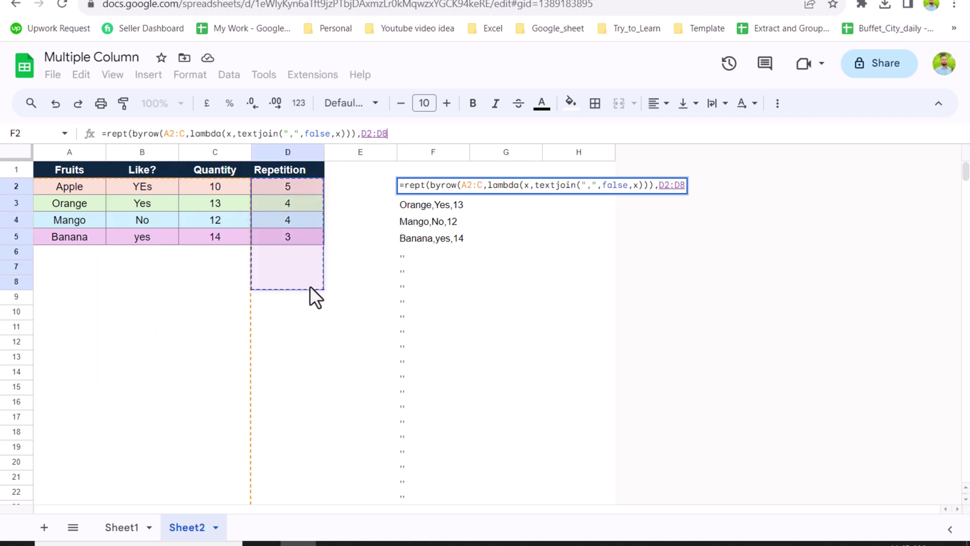
key(BackSpace)
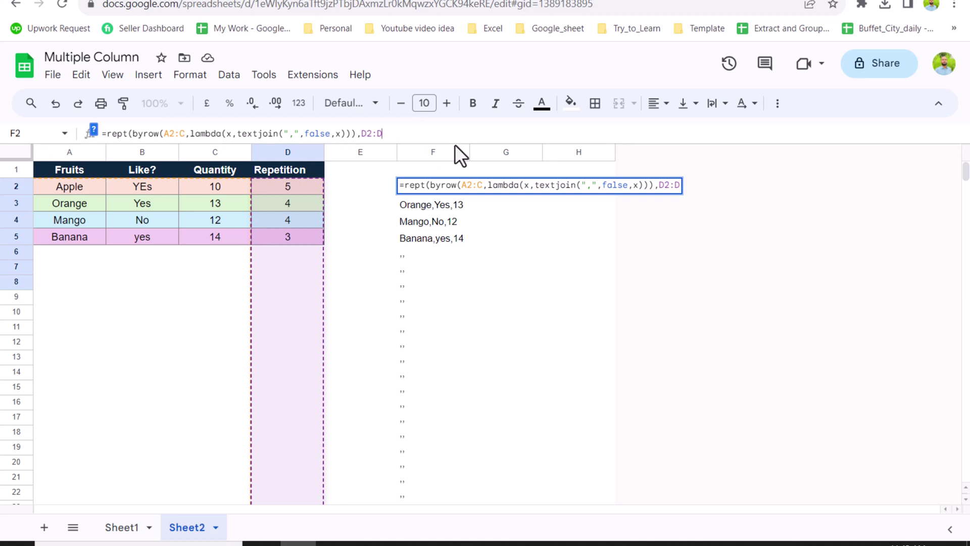
Step: Append &"|" after the joined-row part so copies are pipe-separated, and commit the formula
click(356, 133)
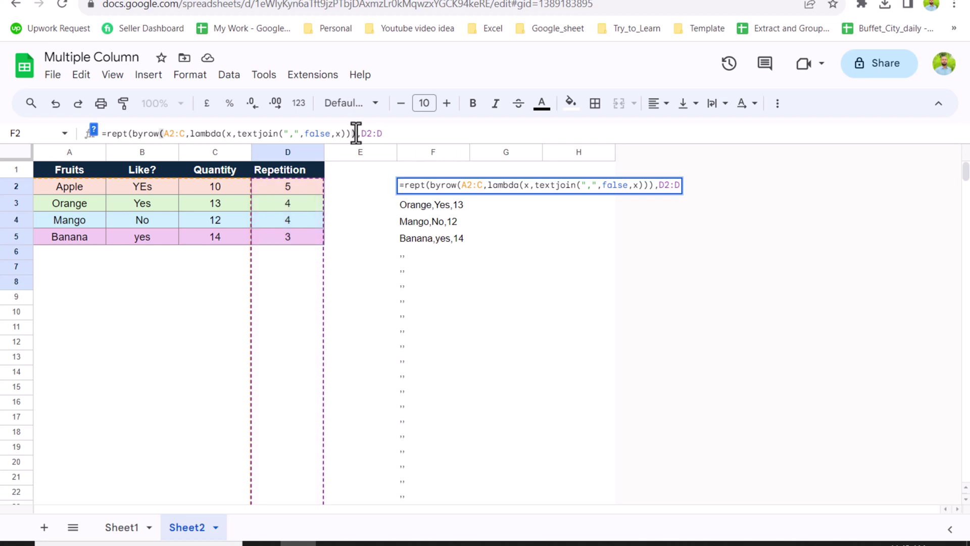
text(&)
key(BackSpace)
text(")
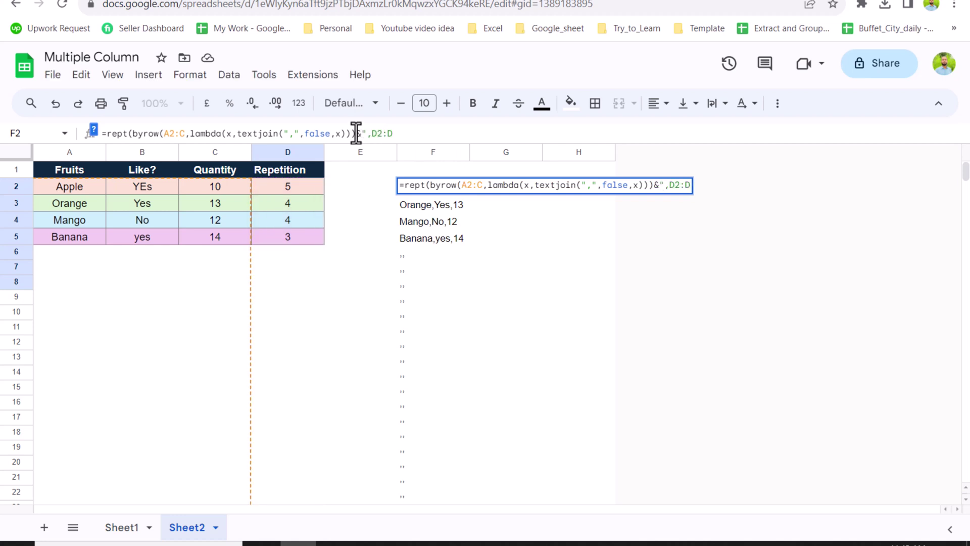
text(|")
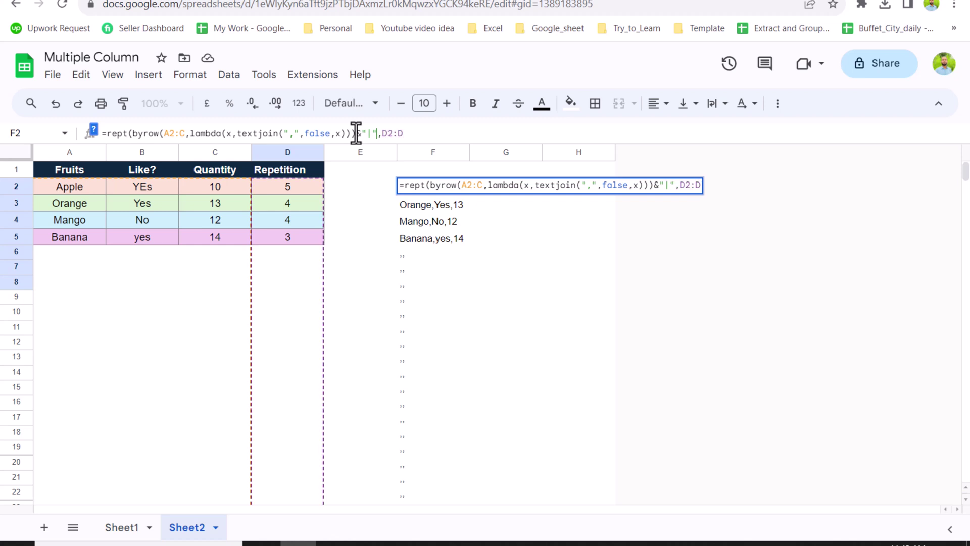
click(451, 137)
key(Return)
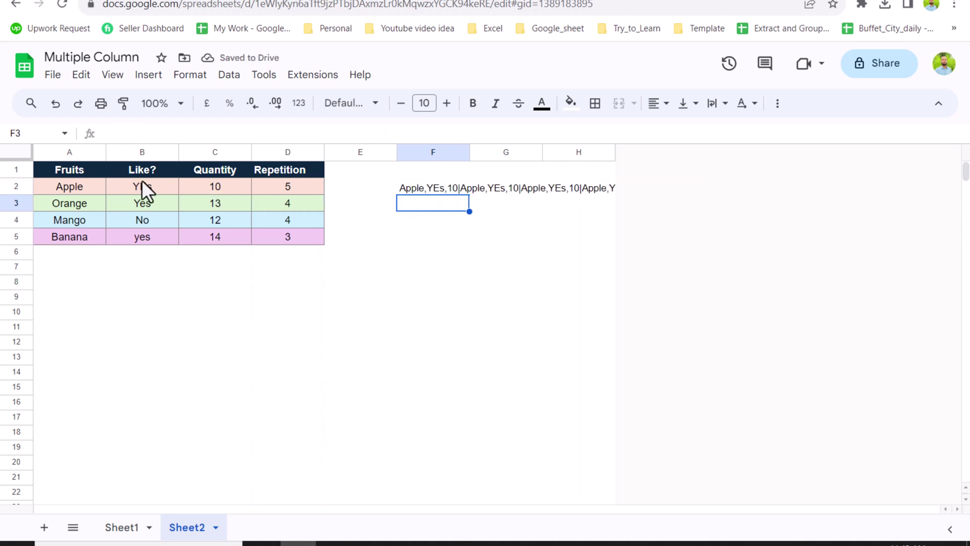
Step: Highlight A2:C2 and A3:C5 to compare, then start editing F2's formula
drag(98, 183, 204, 193)
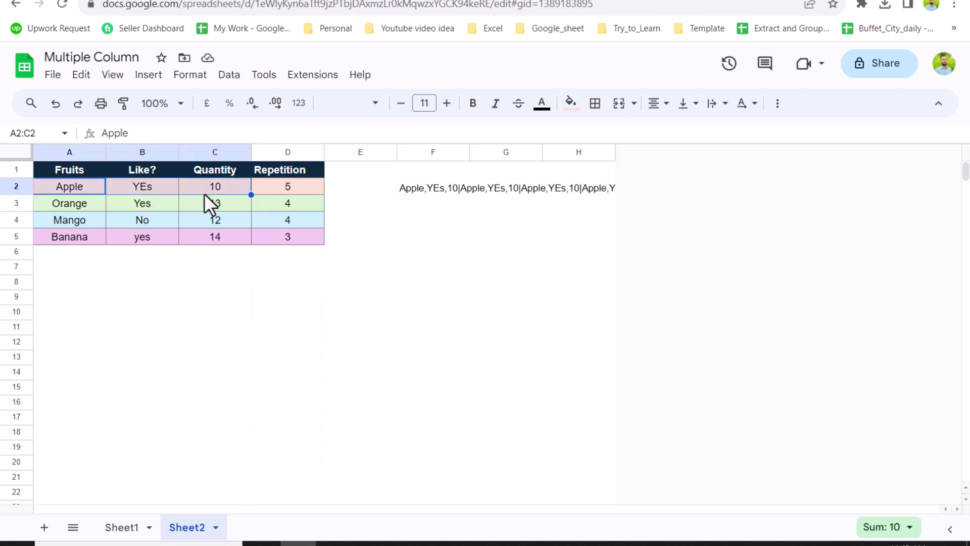
drag(91, 207, 194, 241)
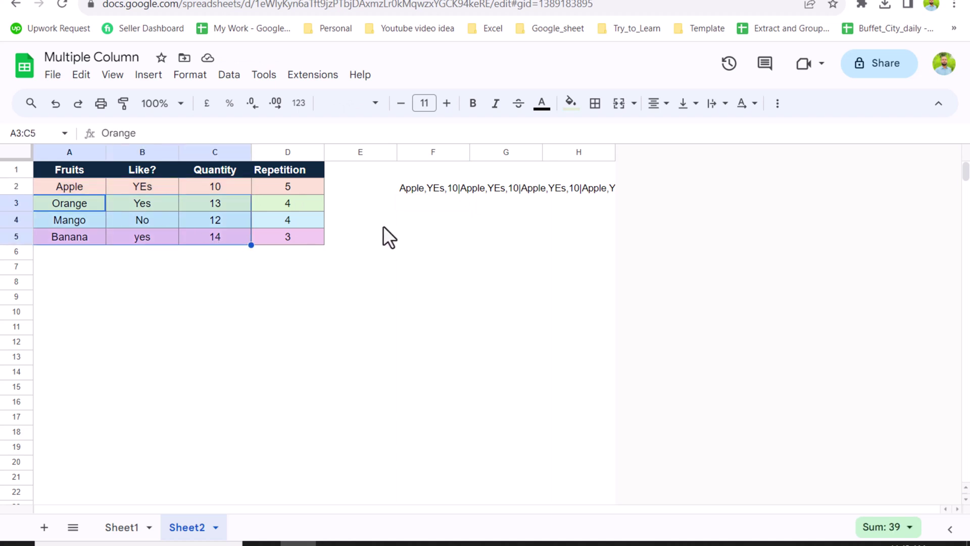
click(411, 185)
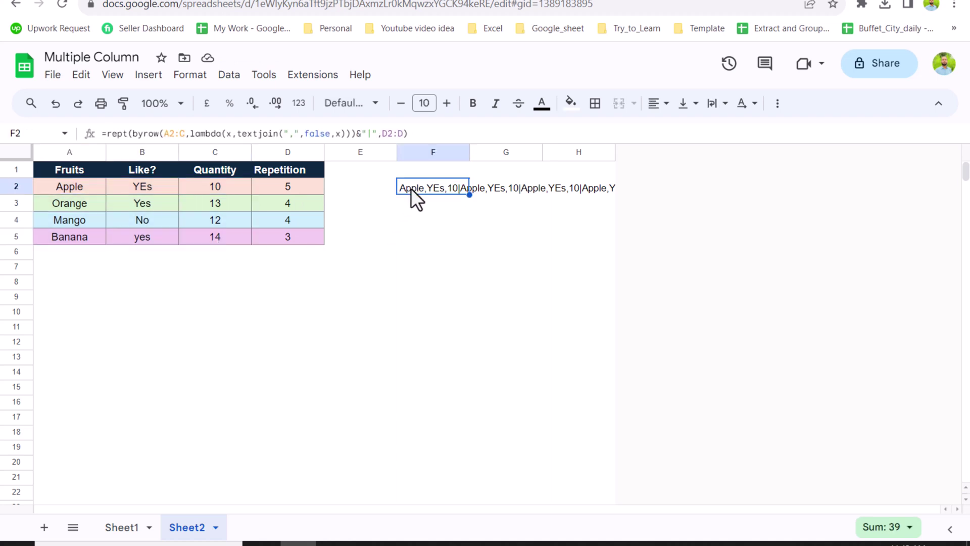
click(436, 133)
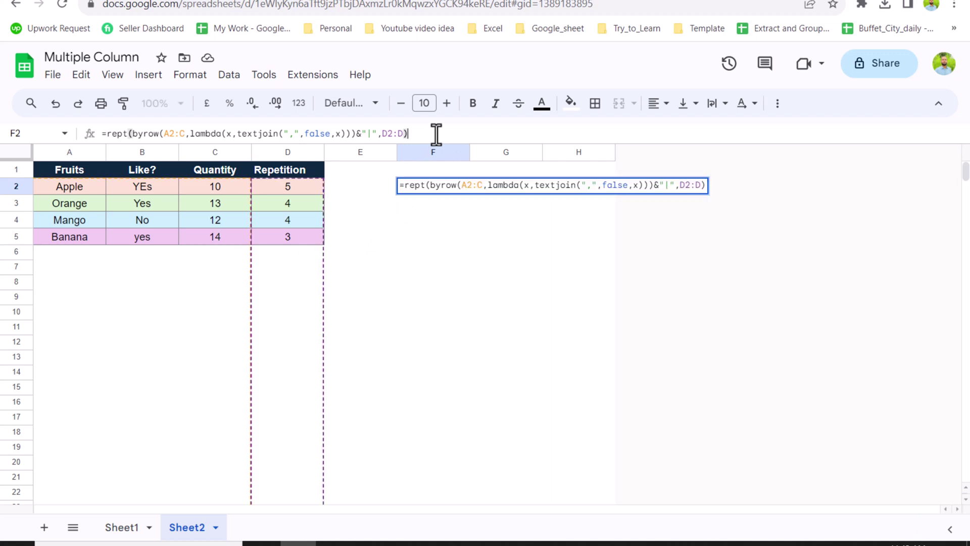
Step: Convert F2's formula to an ArrayFormula so F2:F5 repeat all four fruits
key(ctrl+shift+Return)
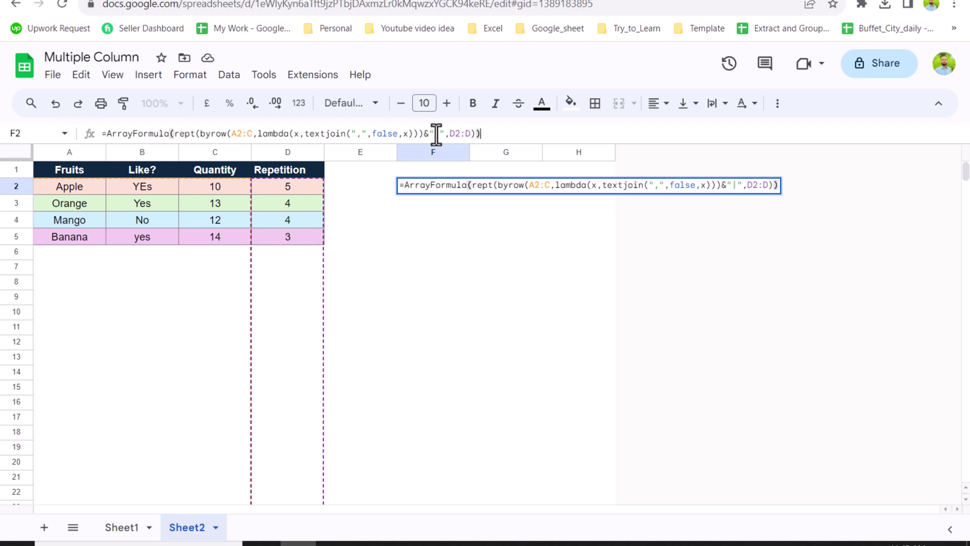
key(Return)
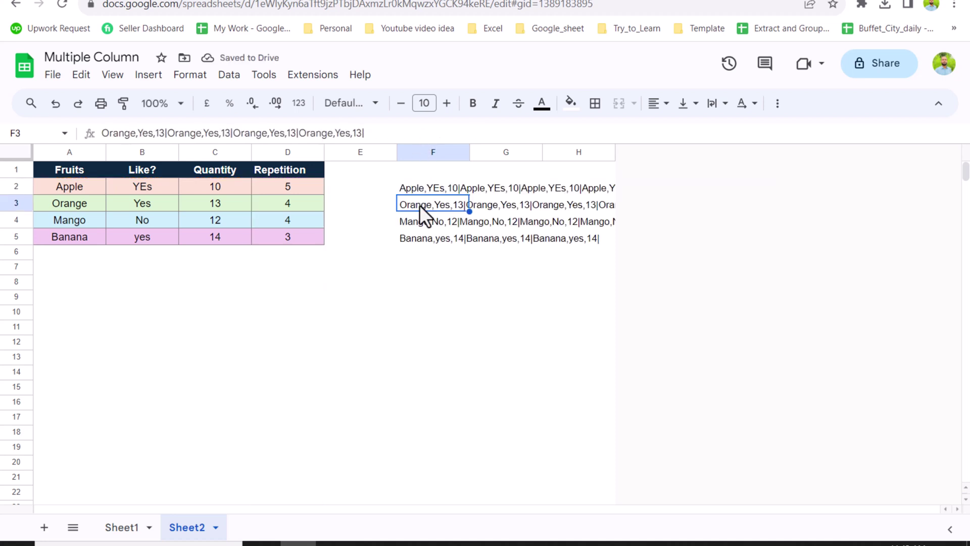
click(454, 190)
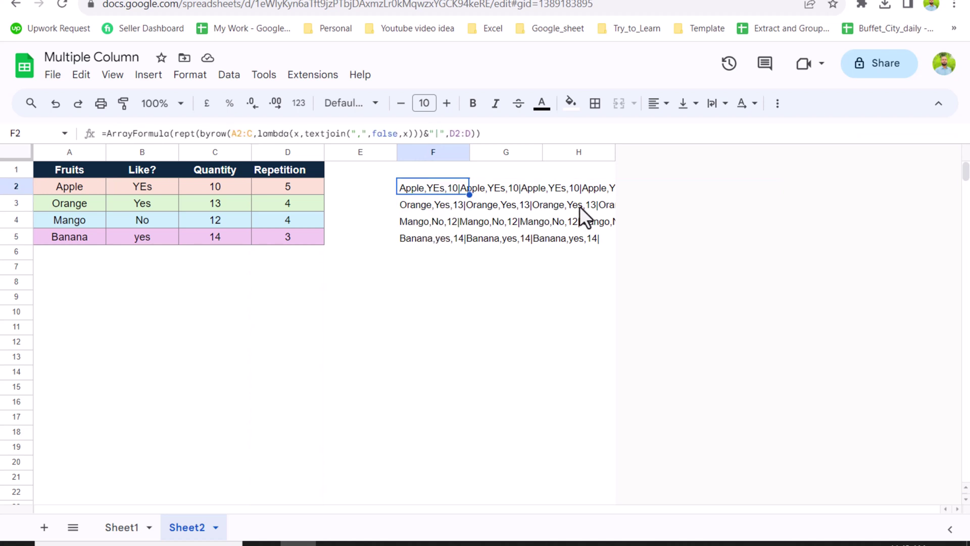
Step: Wrap the REPT expression in split(…,"|") inside ArrayFormula and enter it
click(173, 134)
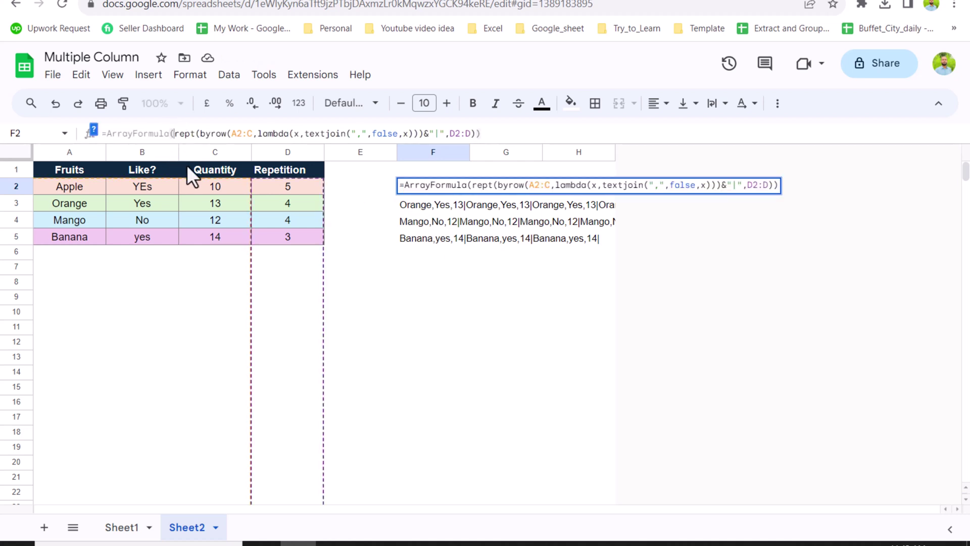
text(split()
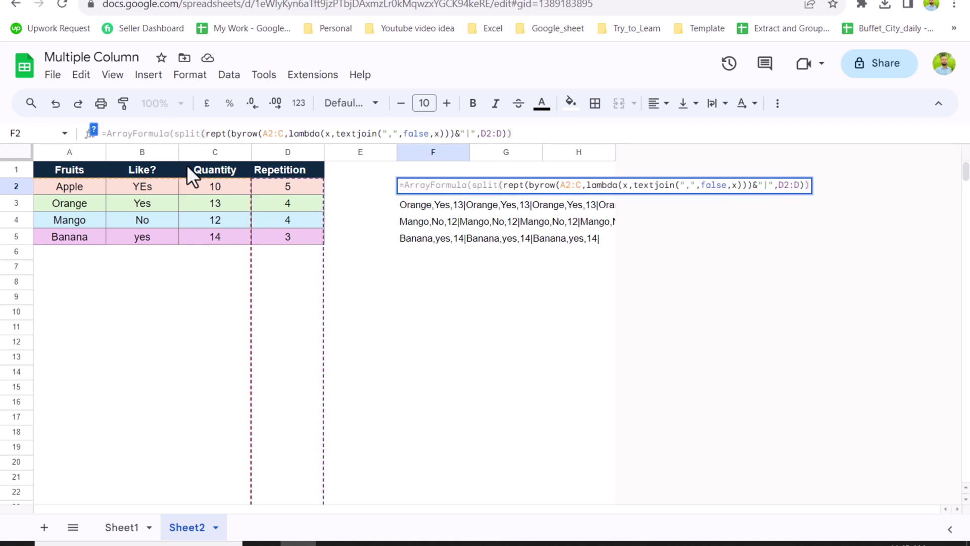
click(93, 130)
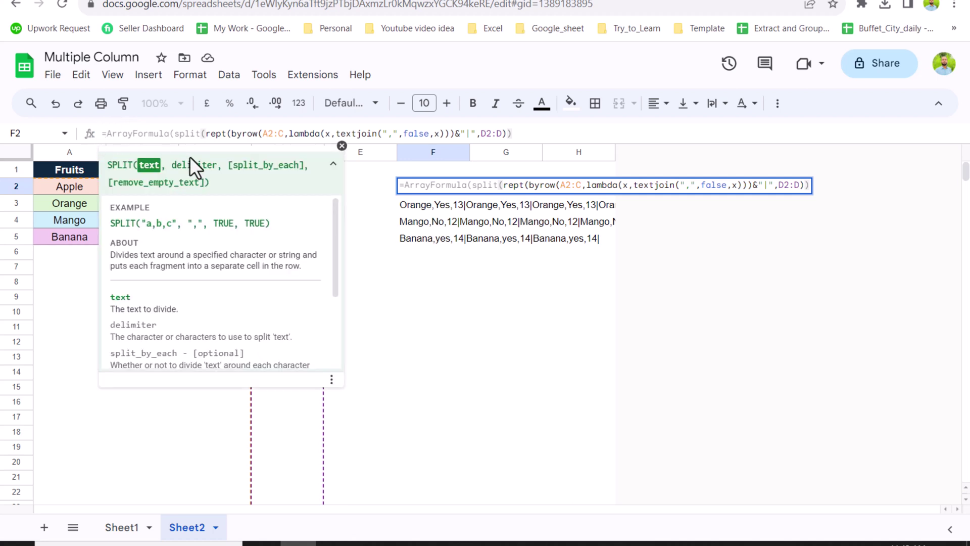
drag(208, 135, 516, 135)
click(516, 136)
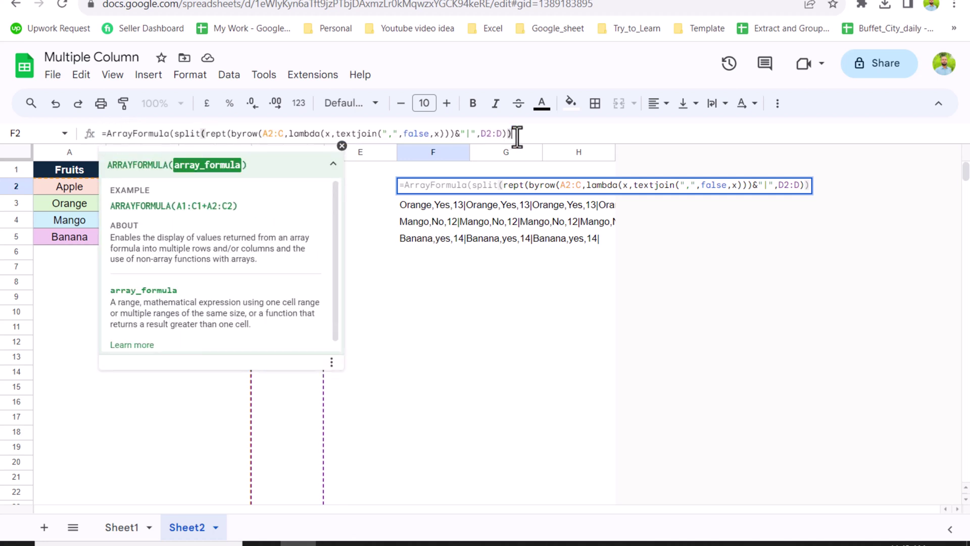
key(BackSpace)
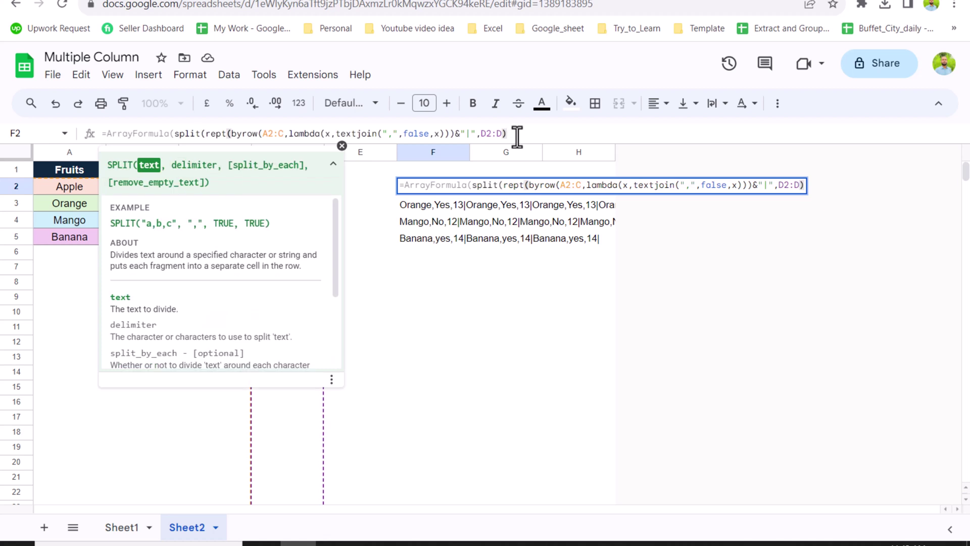
text(,")
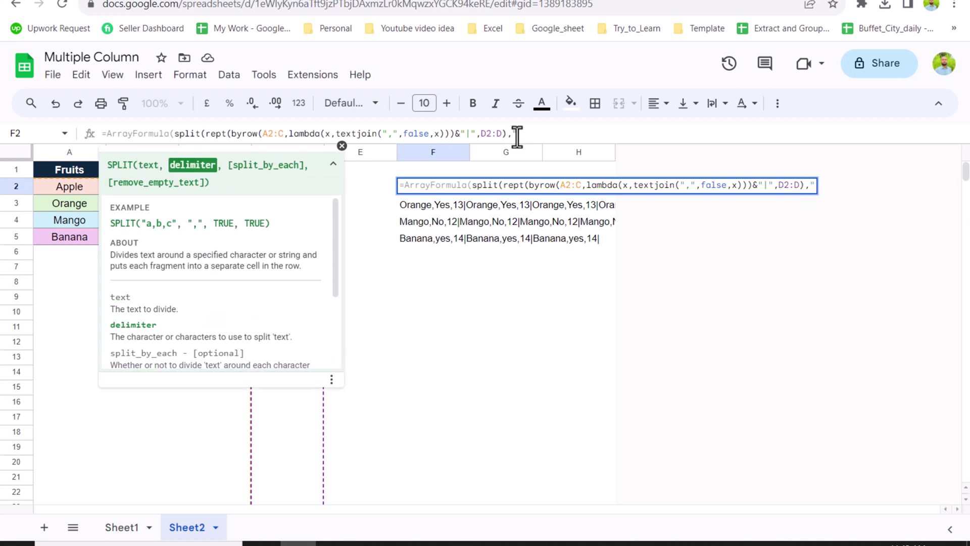
text(|")
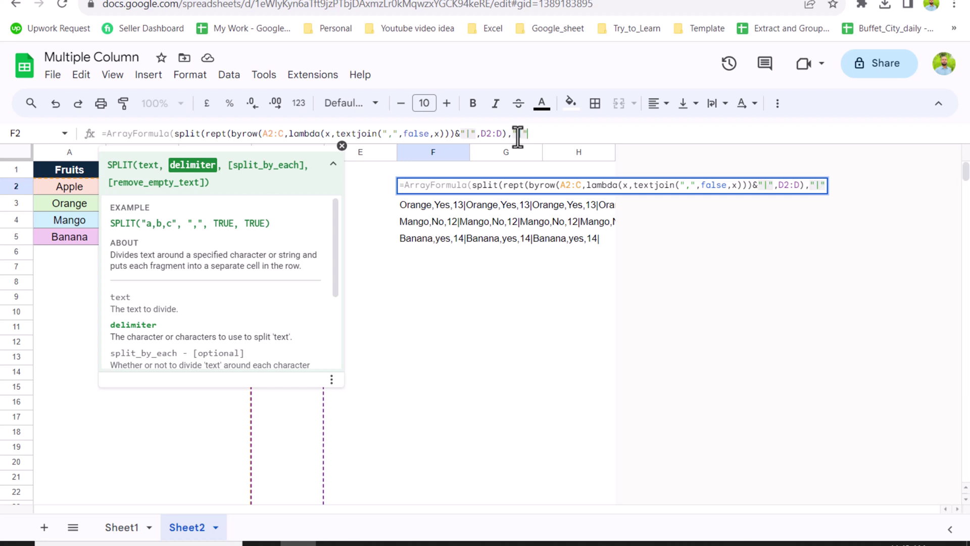
text())
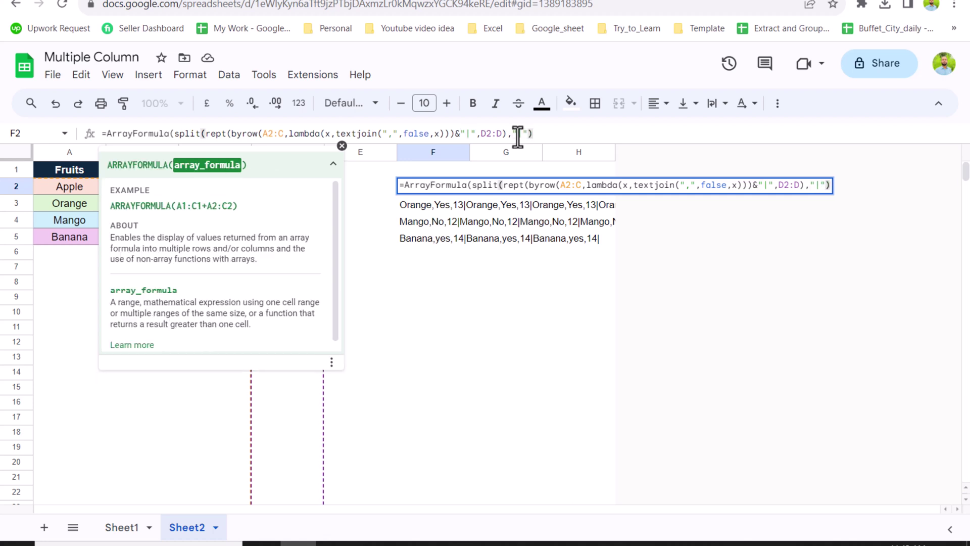
key(Return)
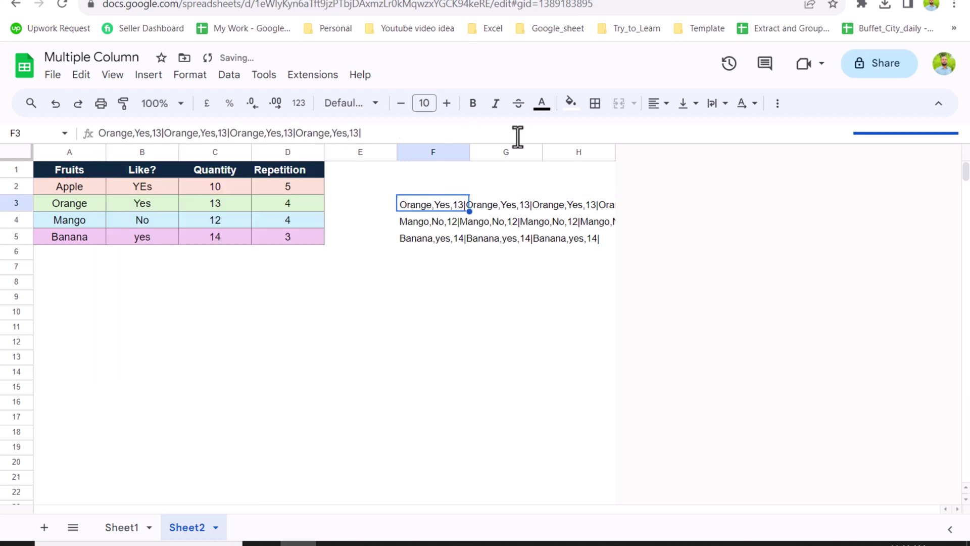
Step: Check the split copies across F2:J2 and F3:I3, then reselect F2
click(488, 204)
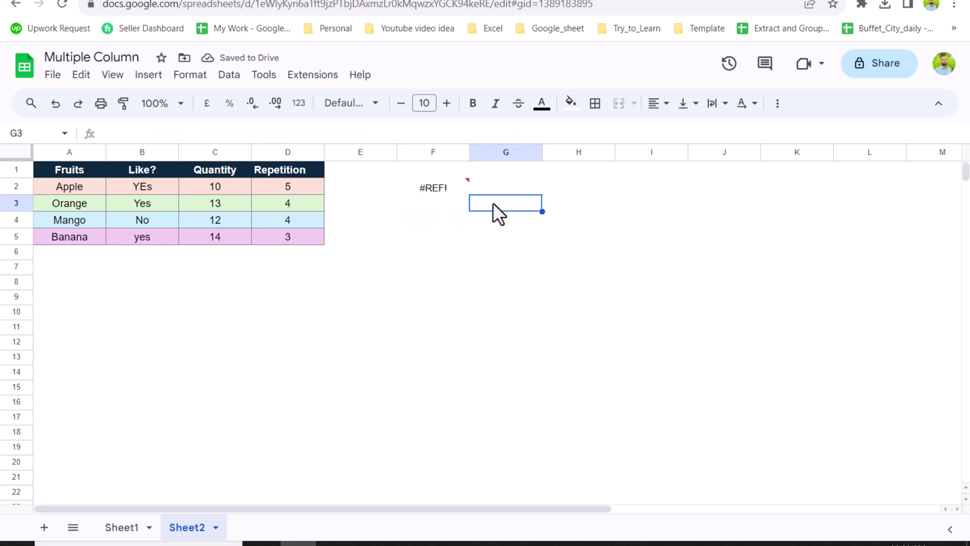
click(449, 190)
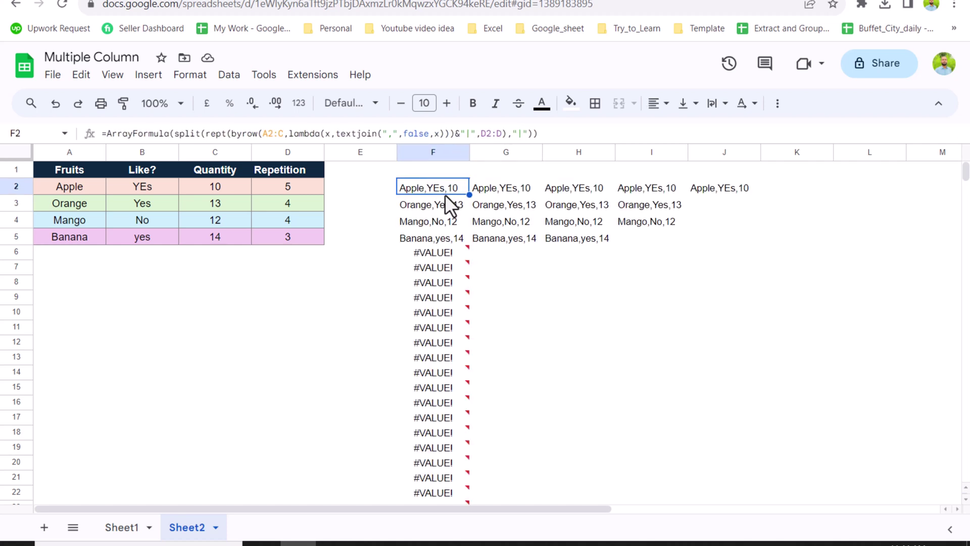
click(497, 189)
click(578, 184)
click(646, 188)
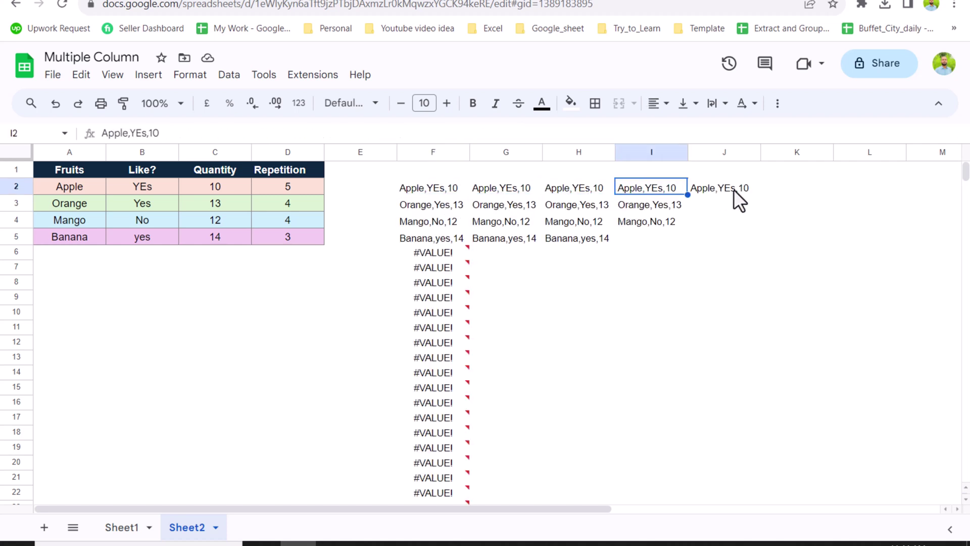
click(734, 189)
click(437, 204)
click(538, 206)
click(599, 208)
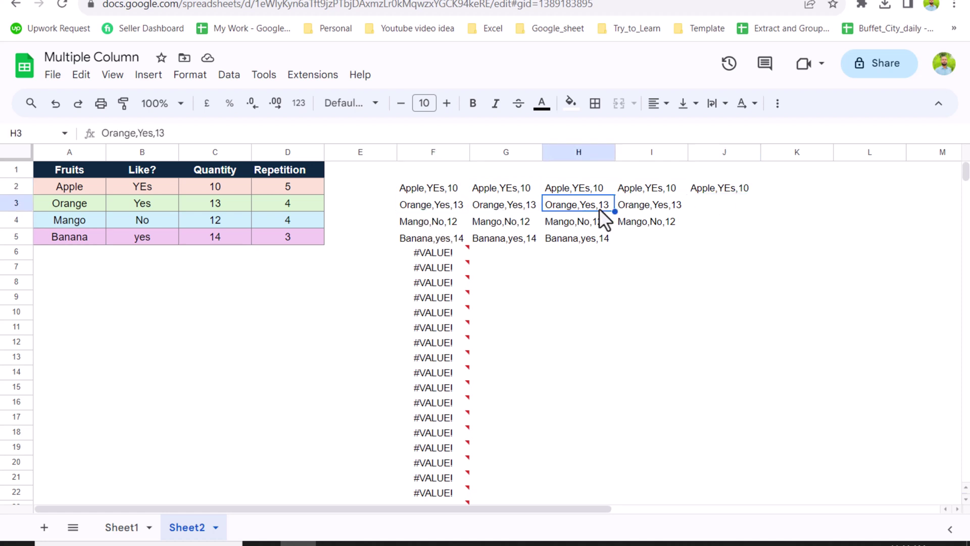
click(650, 207)
click(432, 189)
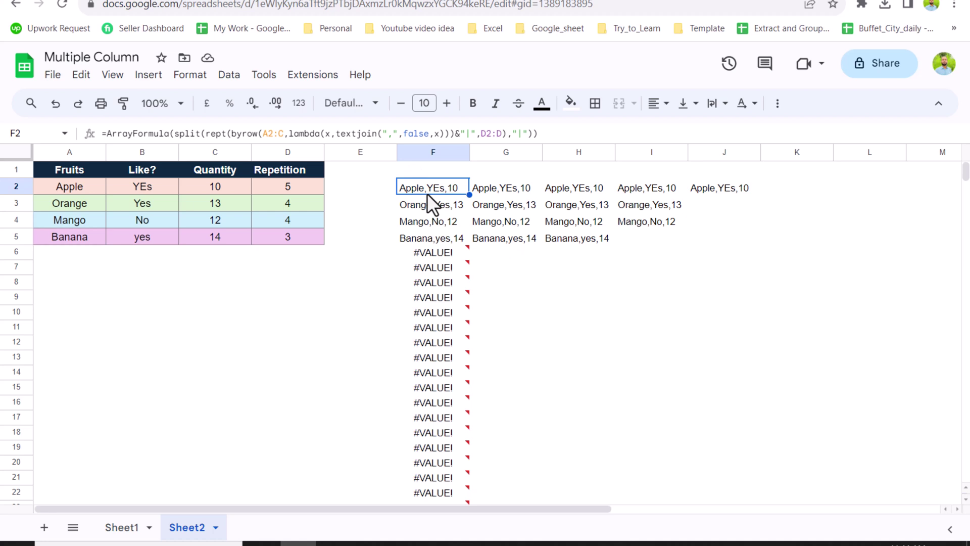
Step: Wrap the split in tocol(…,3,false) so all 16 copies stack in F2:F17
click(173, 134)
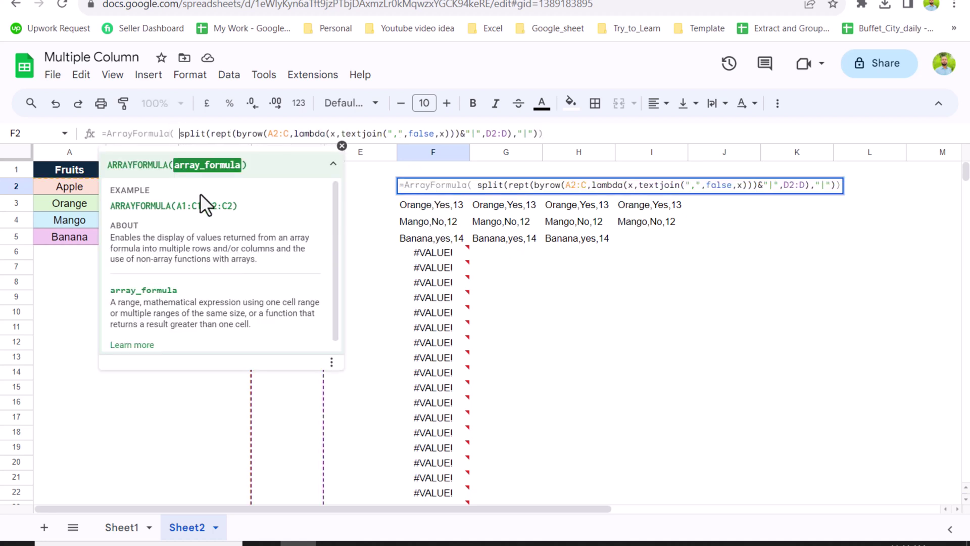
text(t)
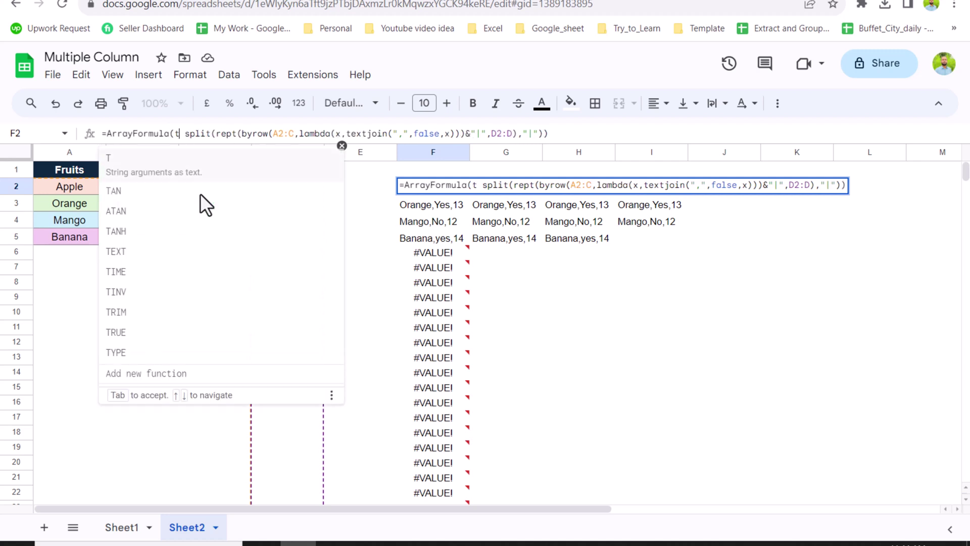
text(ocol()
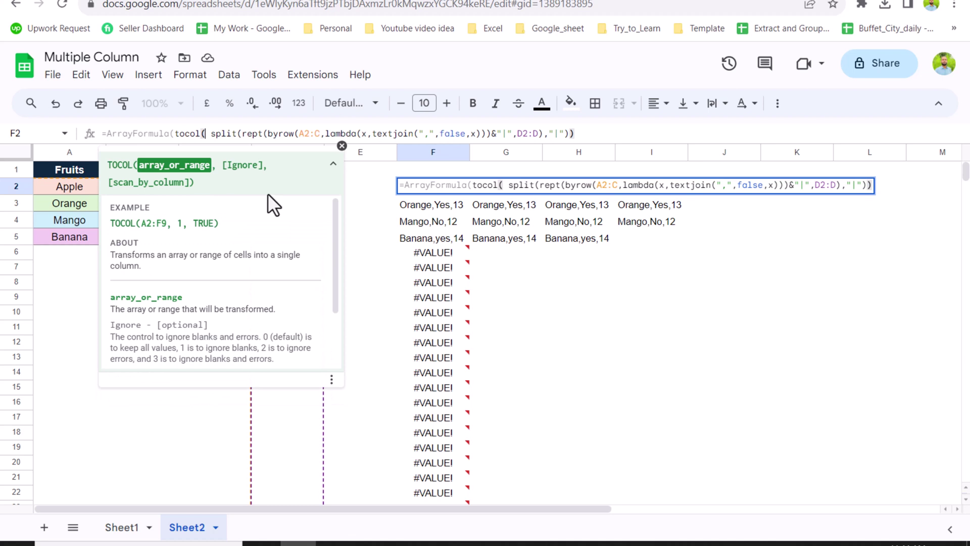
click(608, 133)
key(BackSpace)
text(,)
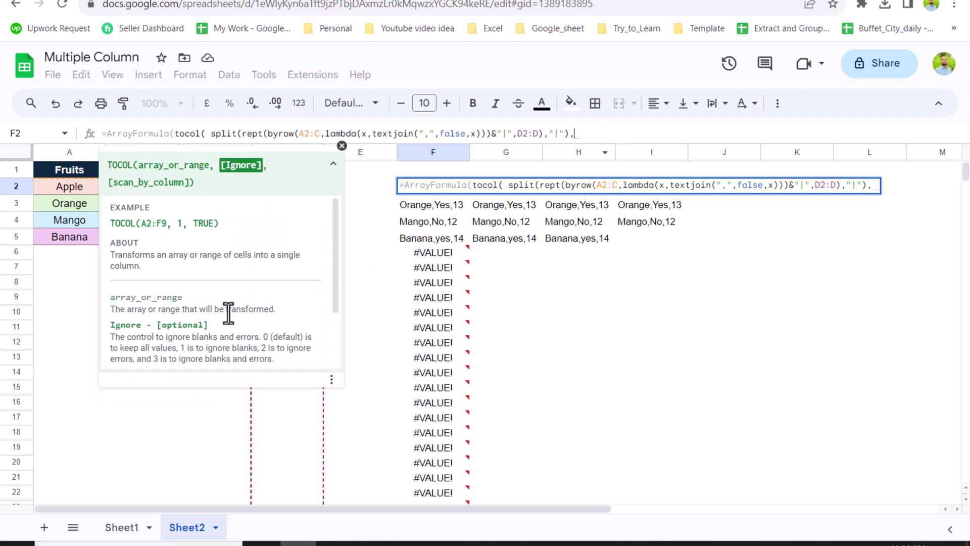
scroll(229, 314, down, 2)
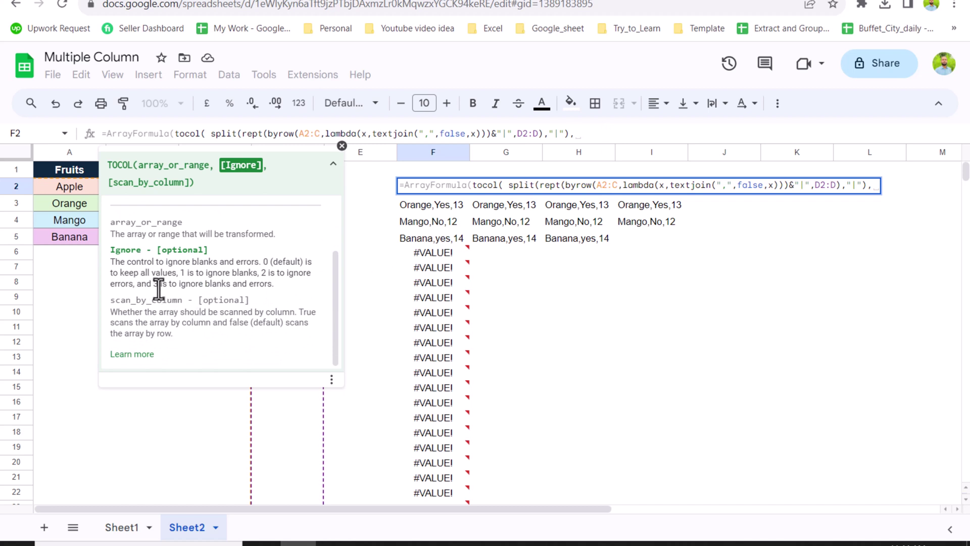
mouse_move(407, 266)
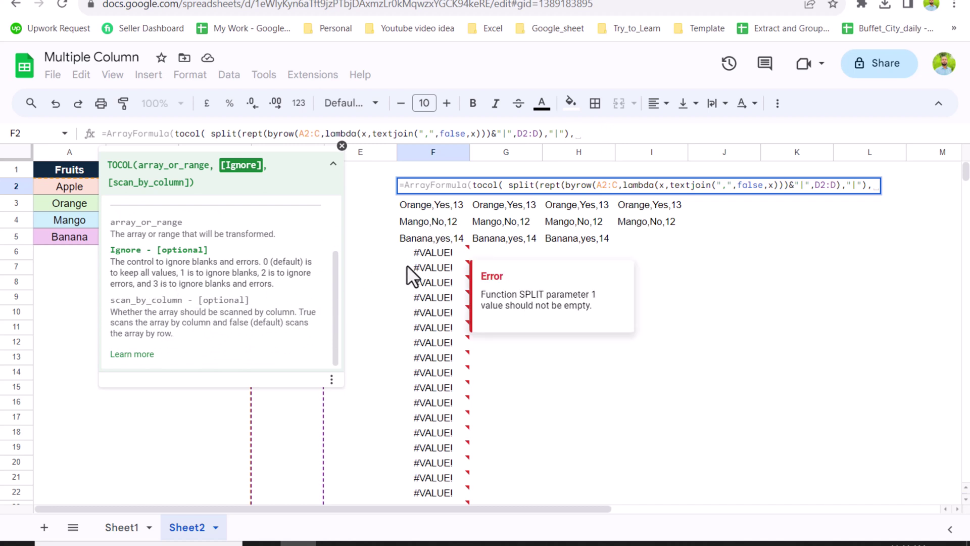
text(3,)
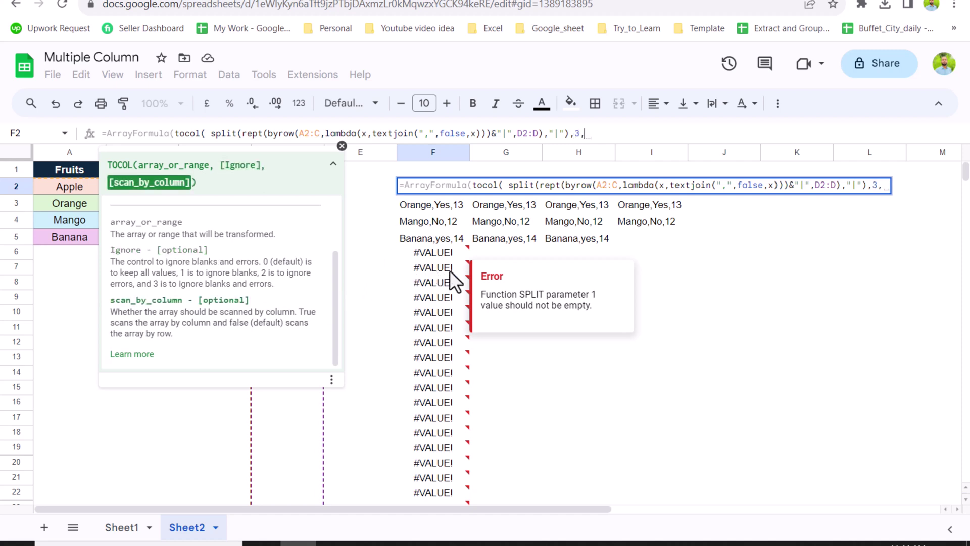
text(false)
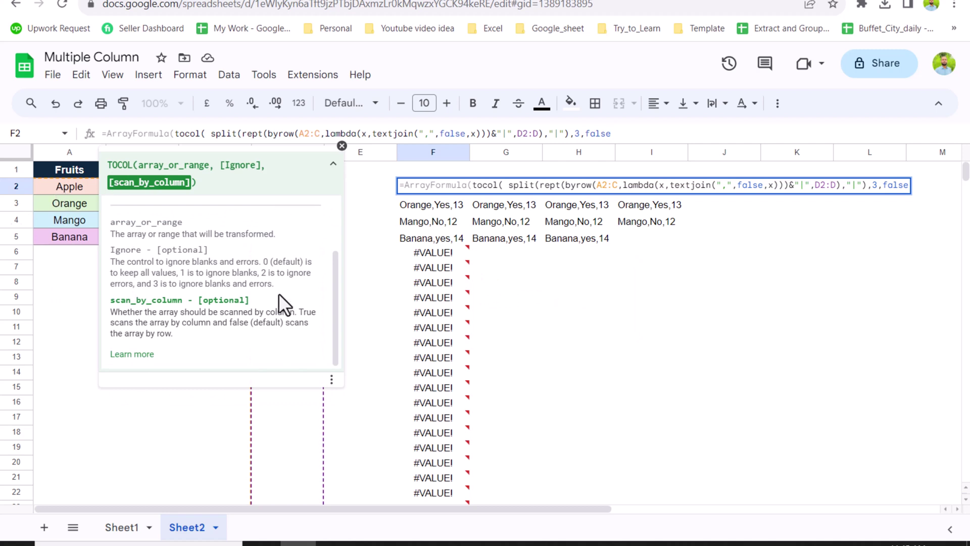
text())
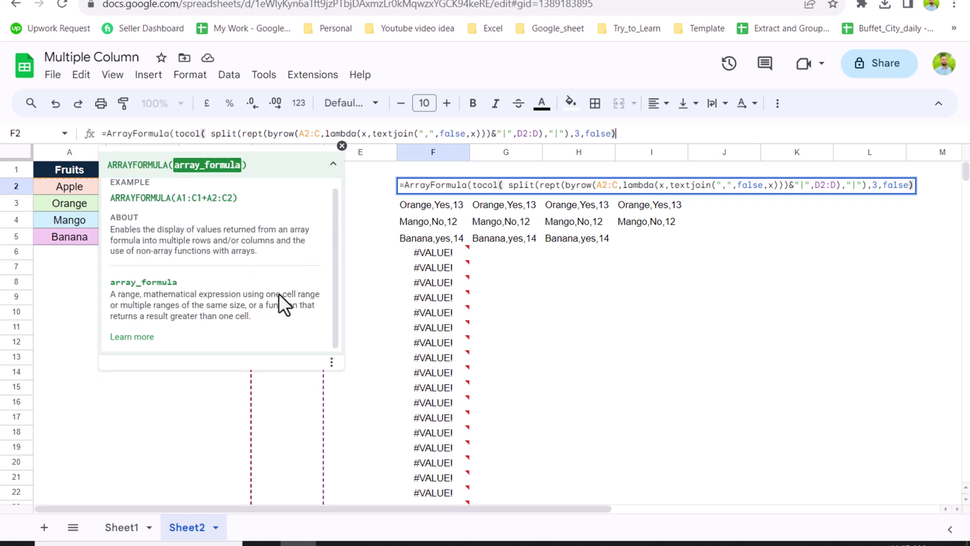
key(Return)
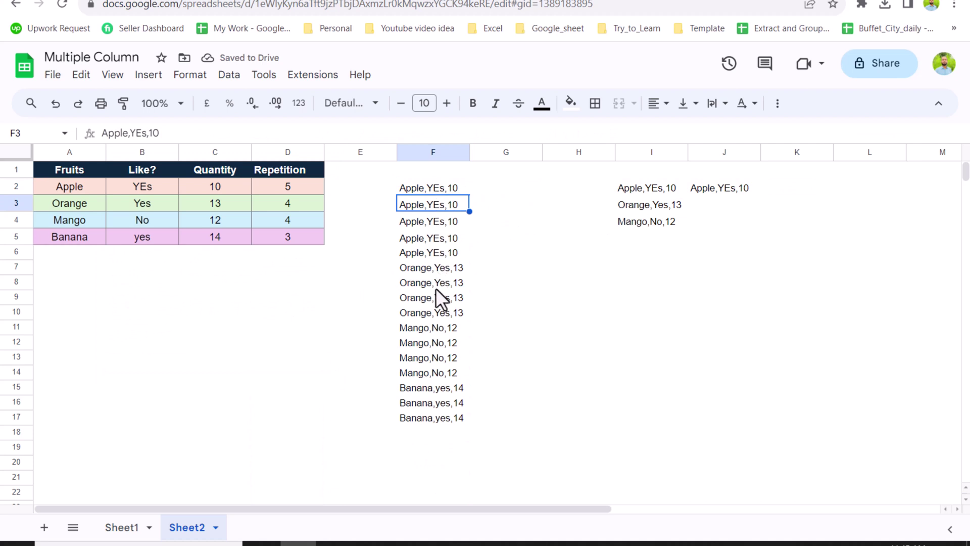
Step: Insert split( before TOCOL, right after ArrayFormula(, in F2's formula
click(418, 188)
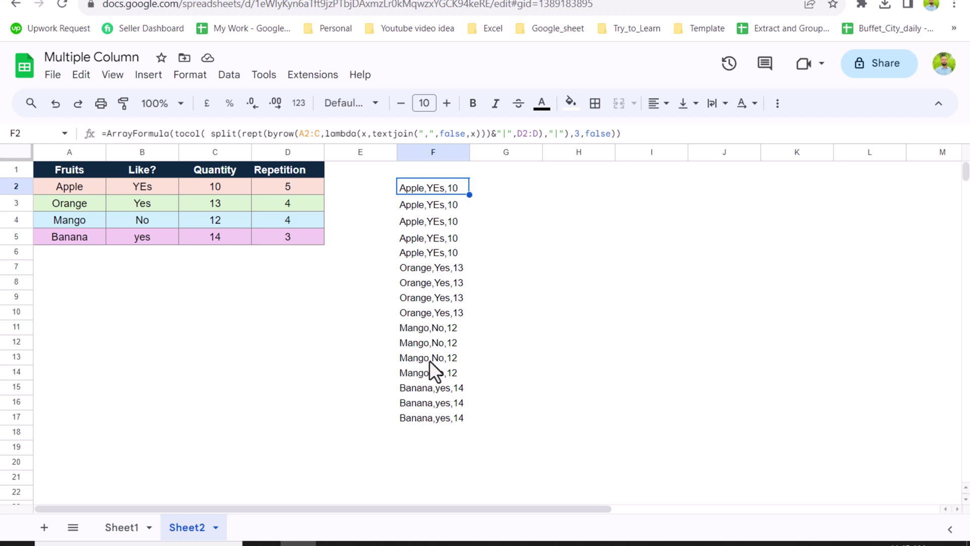
click(173, 133)
text(split()
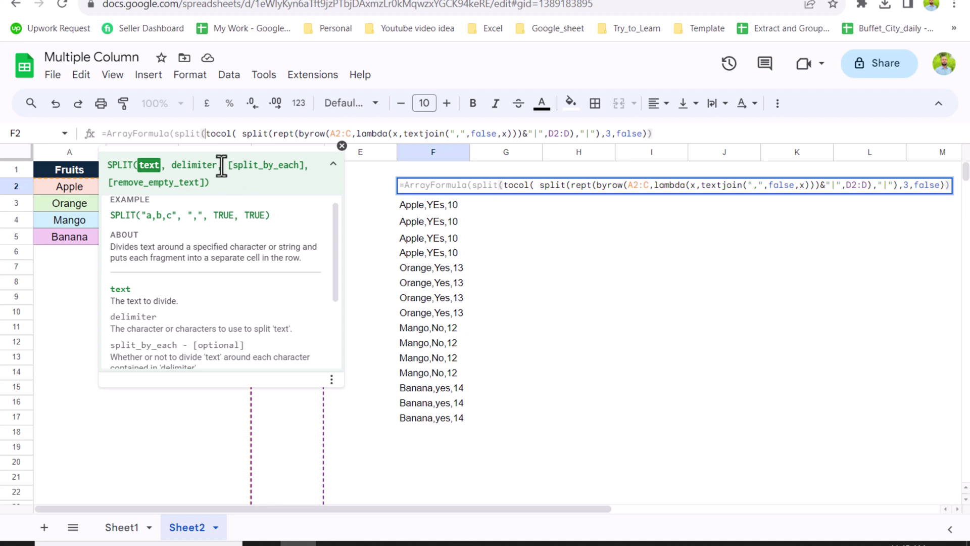
Step: Close the SPLIT with a "," delimiter so F2:H17 list Fruit, Like? and Quantity
drag(204, 133, 649, 135)
click(649, 133)
text(,")
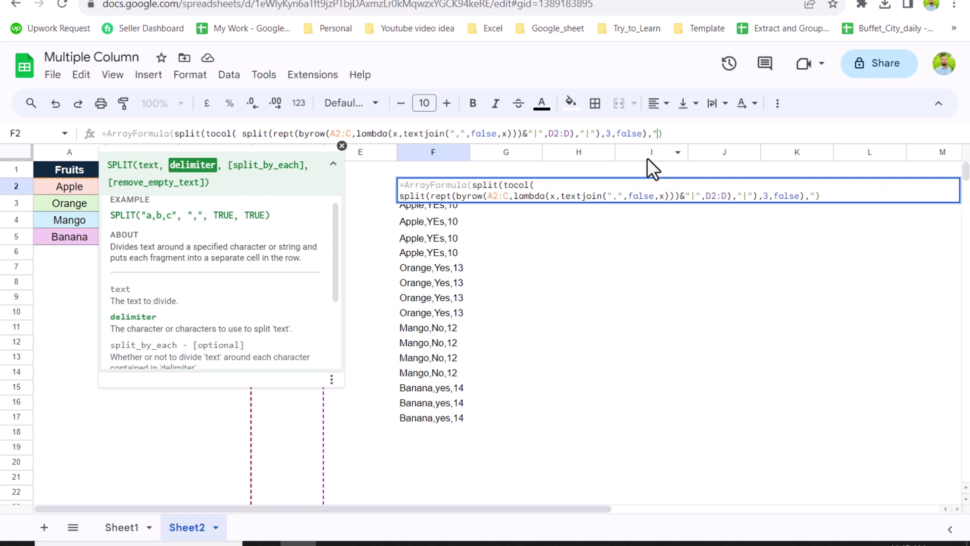
text(,"))
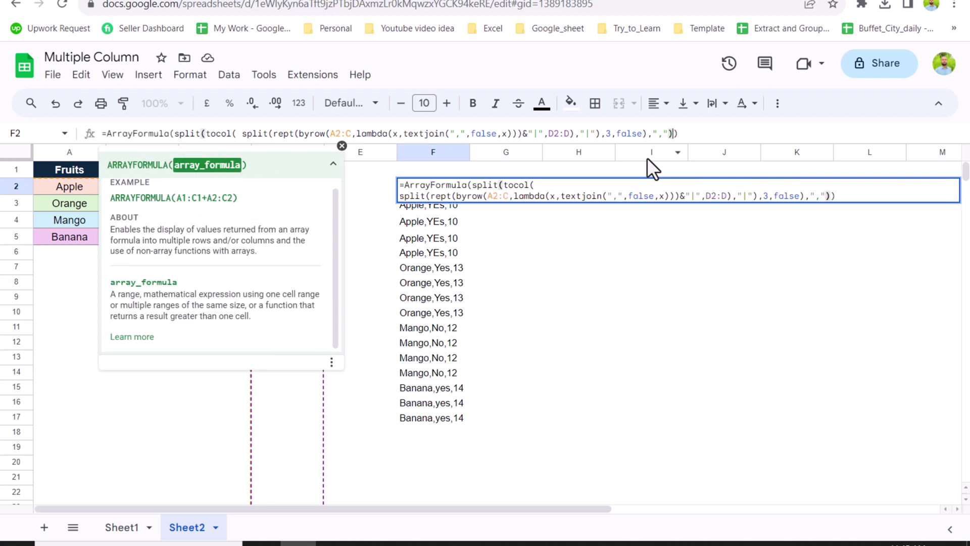
key(Return)
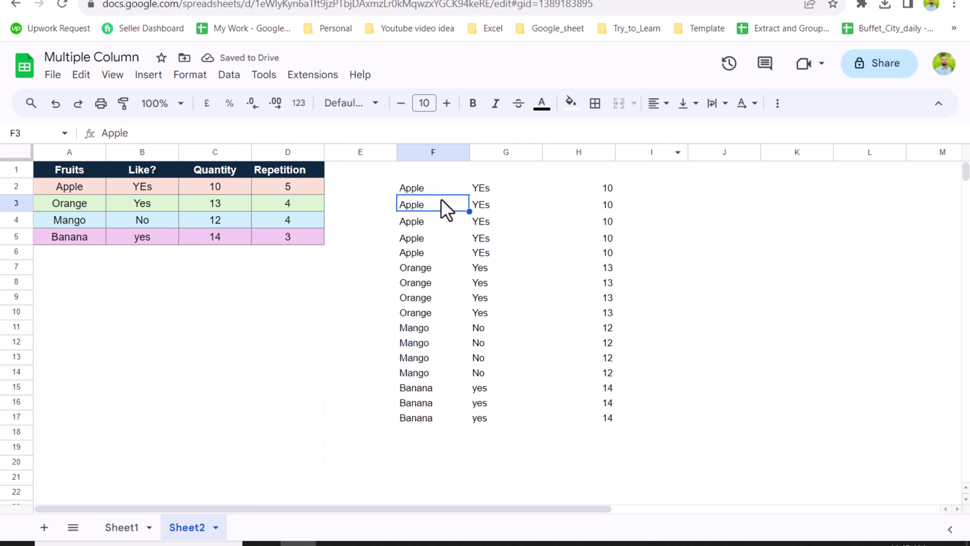
click(415, 186)
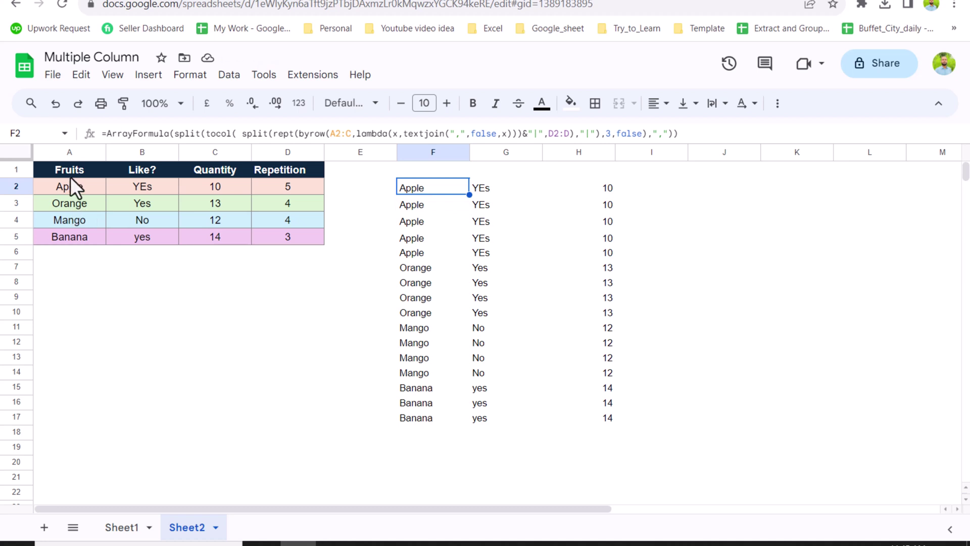
Step: Wrap F2's formula in VSTACK with A1:C1 first, stacking the Fruits, Like?, Quantity headers on top
click(107, 140)
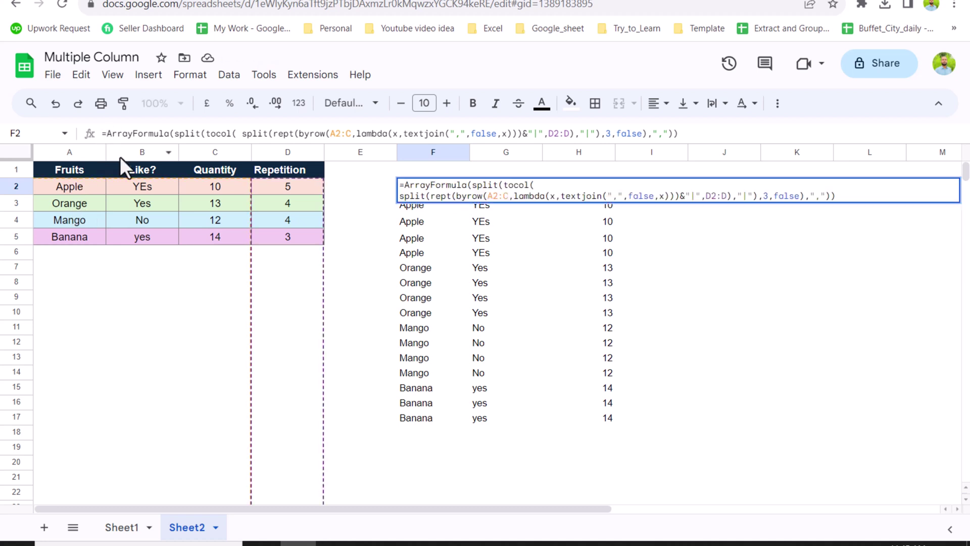
text(vstack)
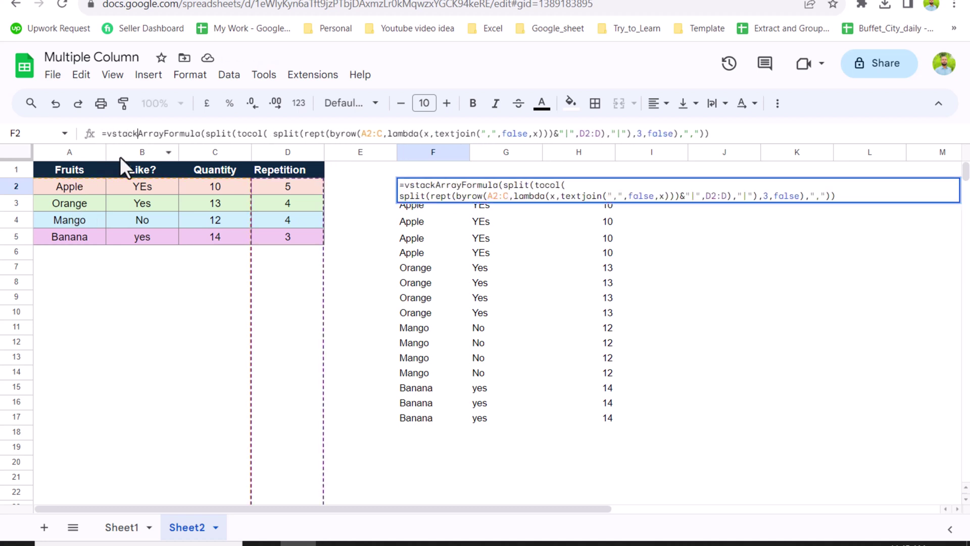
text(()
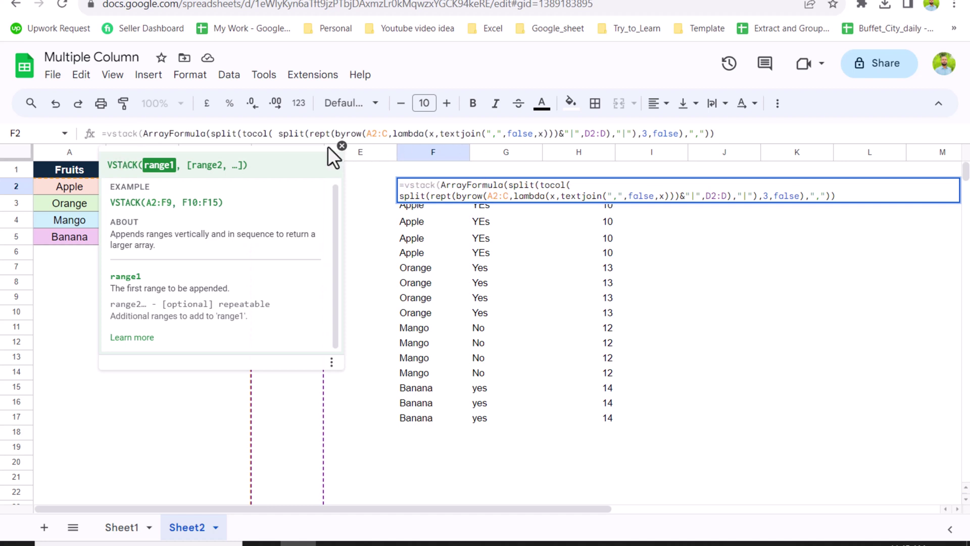
click(342, 146)
drag(86, 171, 186, 173)
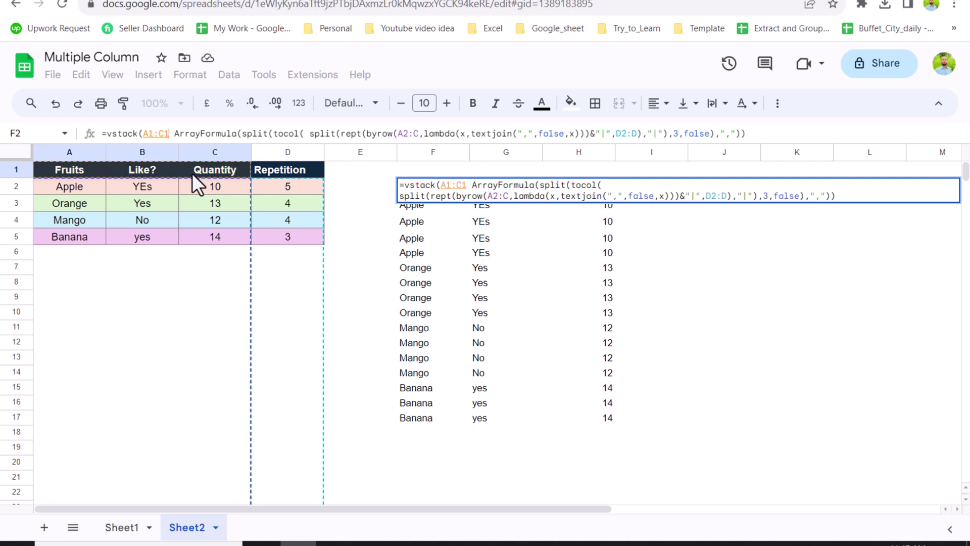
text(,)
drag(179, 133, 773, 139)
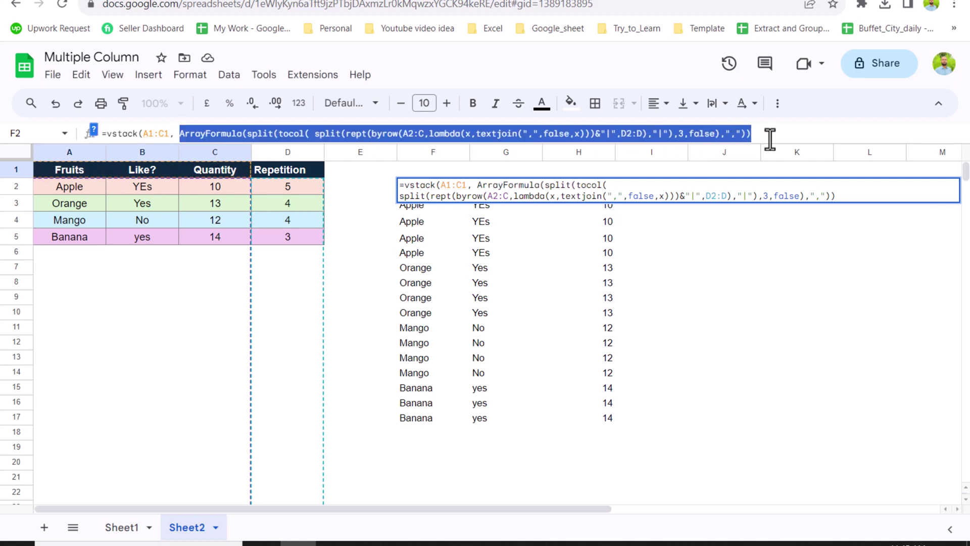
click(779, 137)
text())
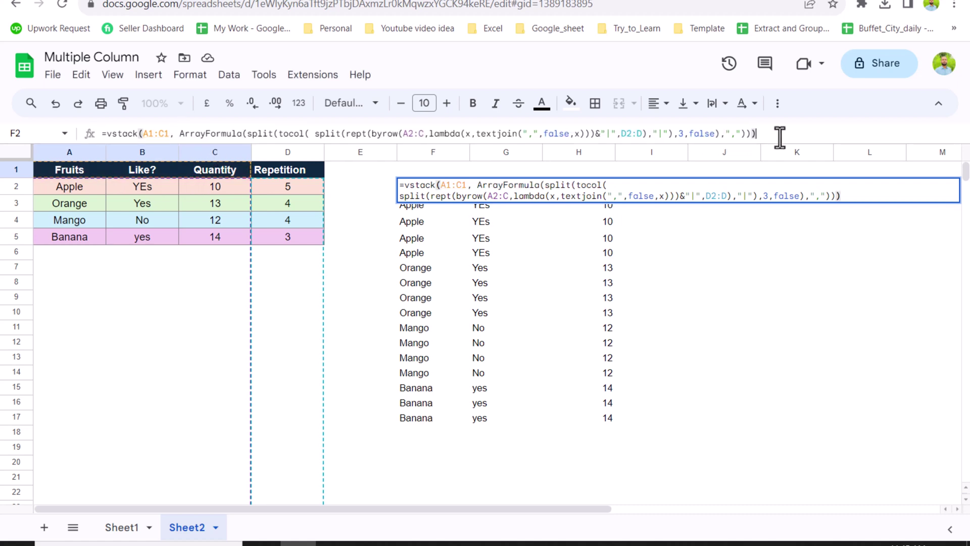
key(Return)
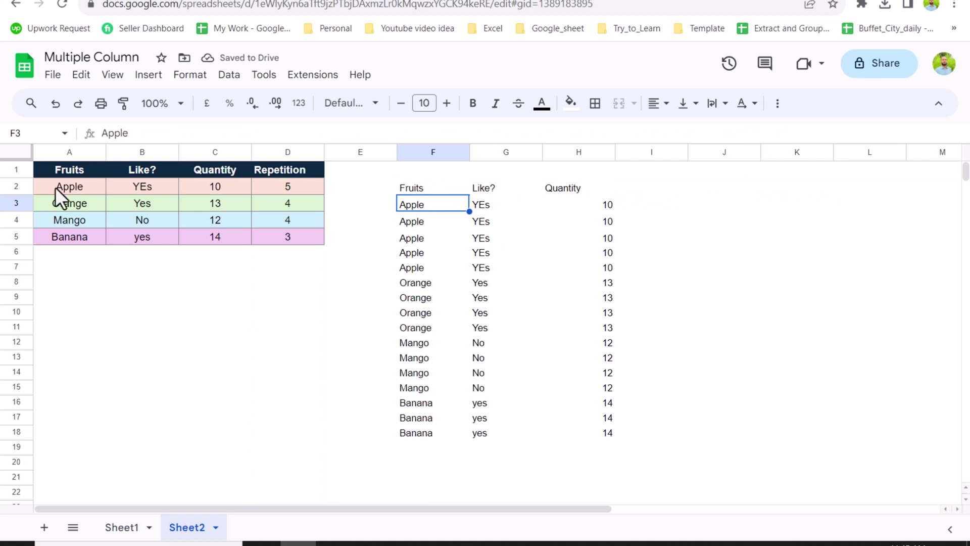
Step: Copy A1's header formatting onto the F2:H2 header cells with Paint format
click(74, 171)
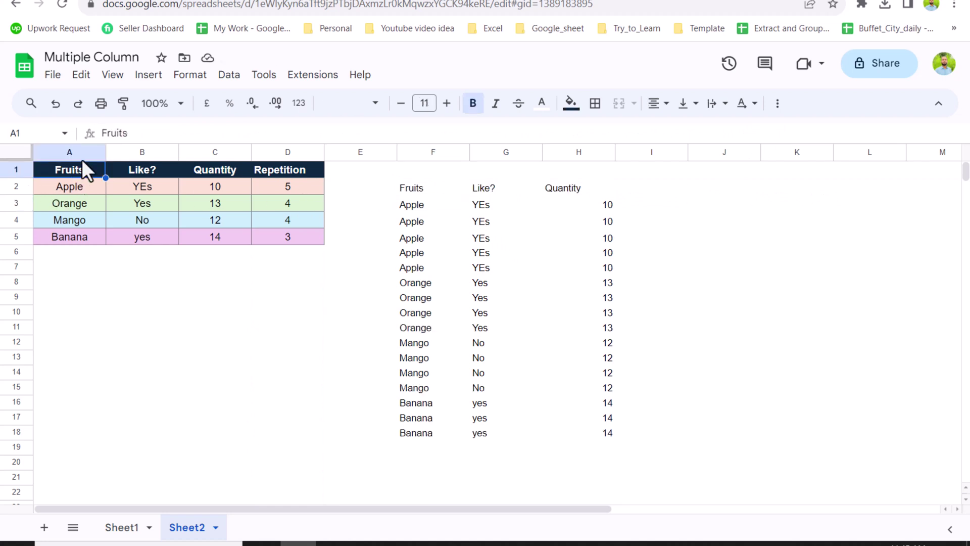
click(124, 107)
drag(435, 188, 579, 183)
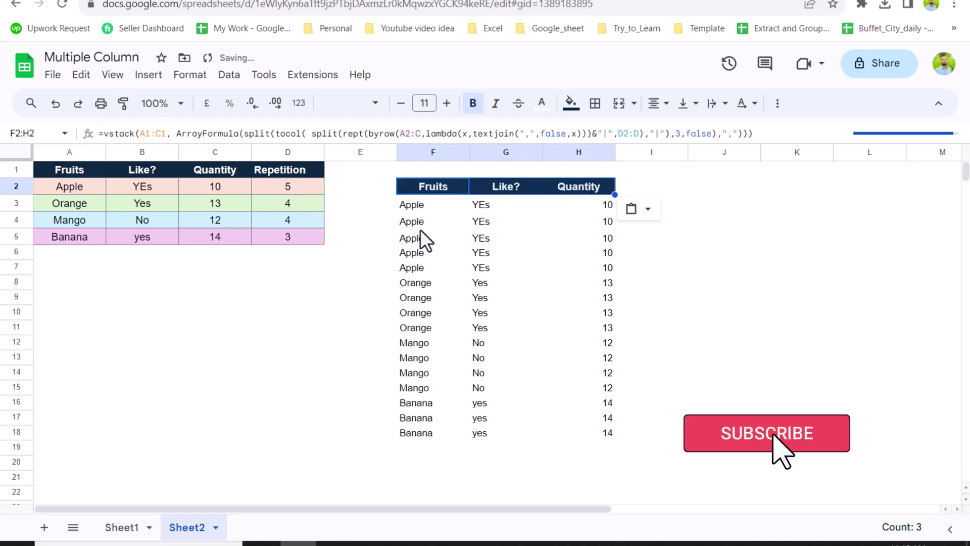